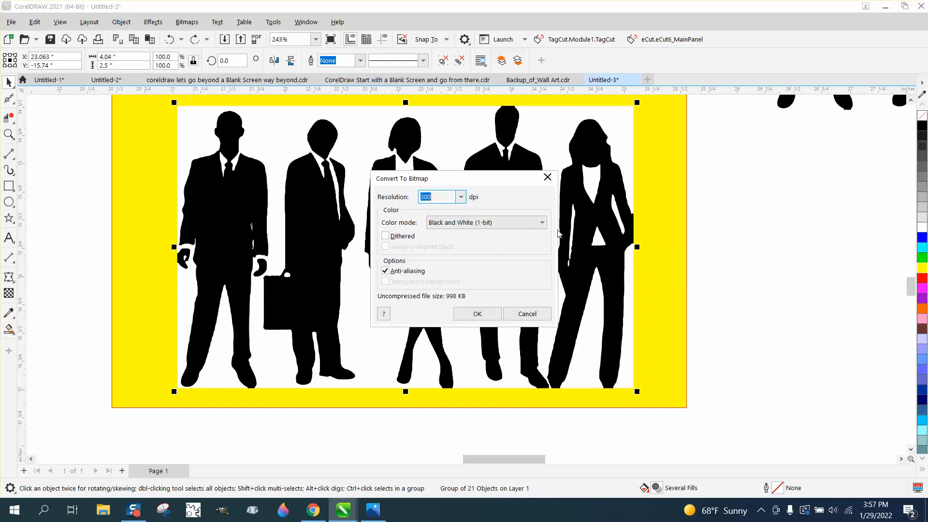
Convert the silhouette group to a 300 dpi black and white bitmap and outline-trace it as Clipart.
left_click(477, 314)
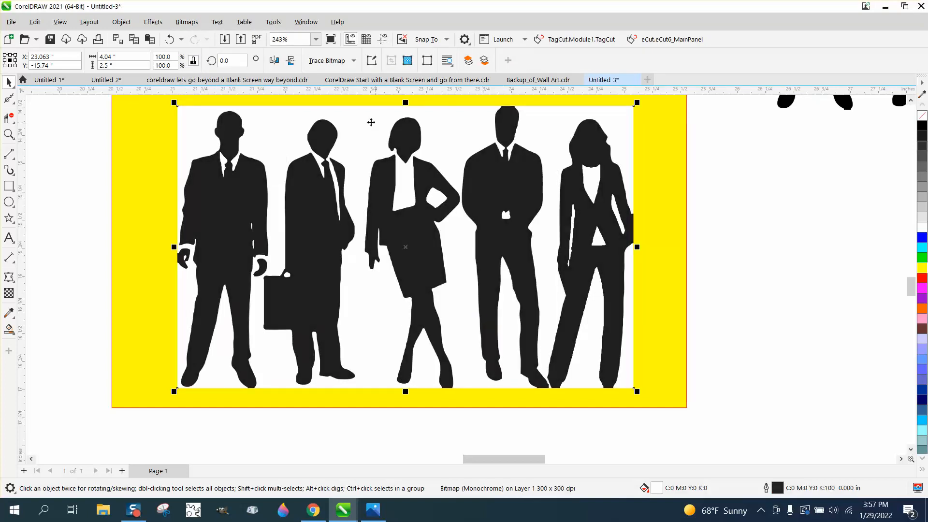
left_click(354, 61)
mouse_move(341, 102)
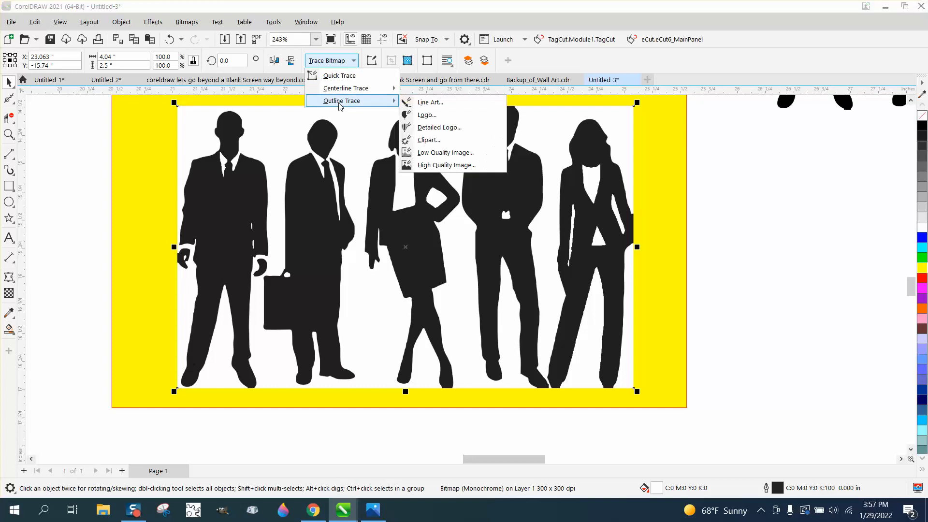
left_click(428, 141)
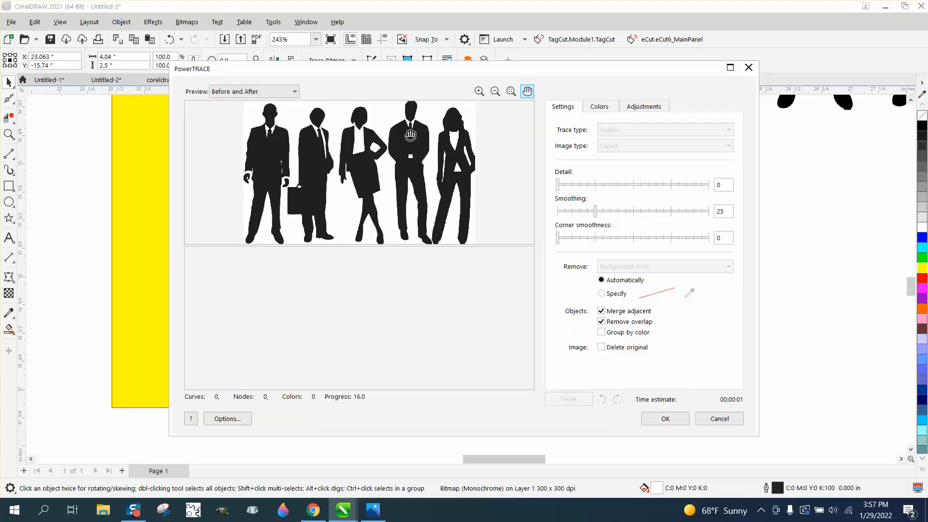
left_click(666, 419)
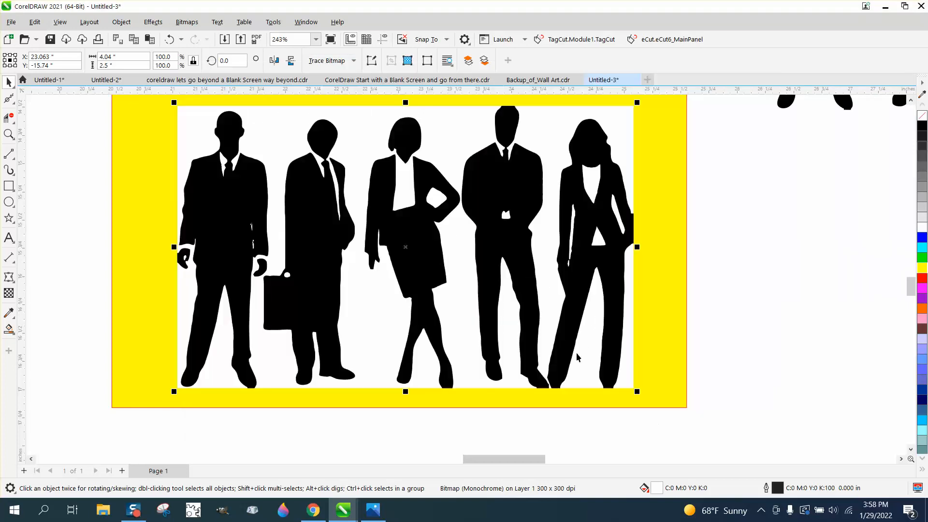
Move the yellow rectangle and the traced silhouette group off the bitmap, placing them together beneath the original silhouettes.
scroll(347, 152, "down", 2)
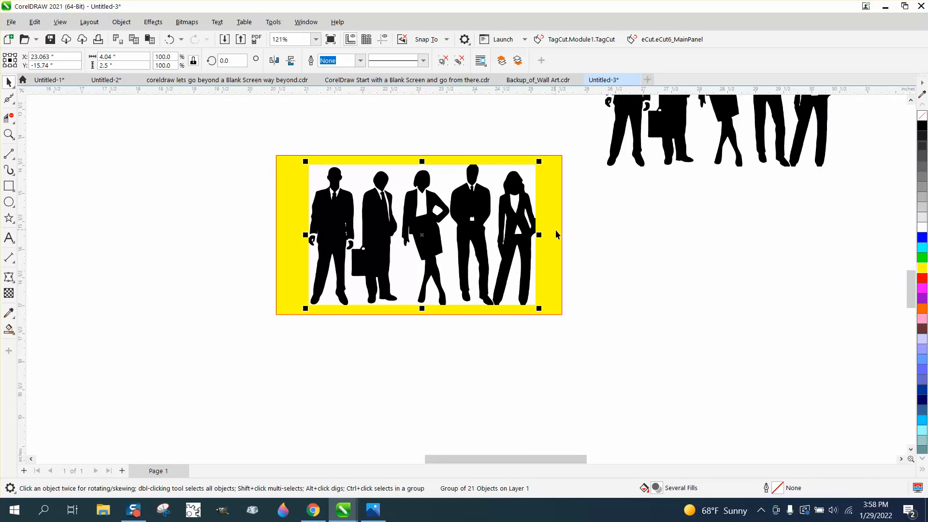
left_click_drag(556, 234, 859, 252)
left_click_drag(474, 224, 757, 237)
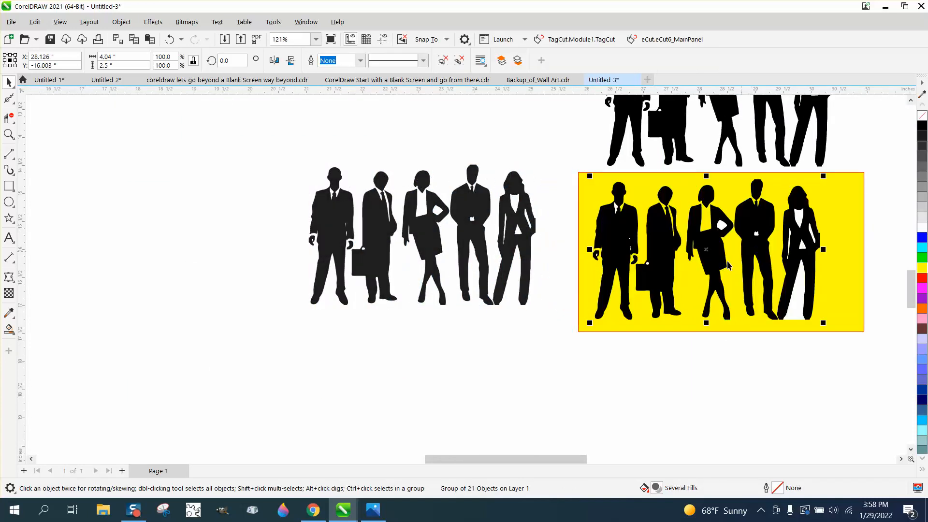
Examine the small enclosed areas around the hands and briefcase of the traced silhouettes up close.
left_click(8, 134)
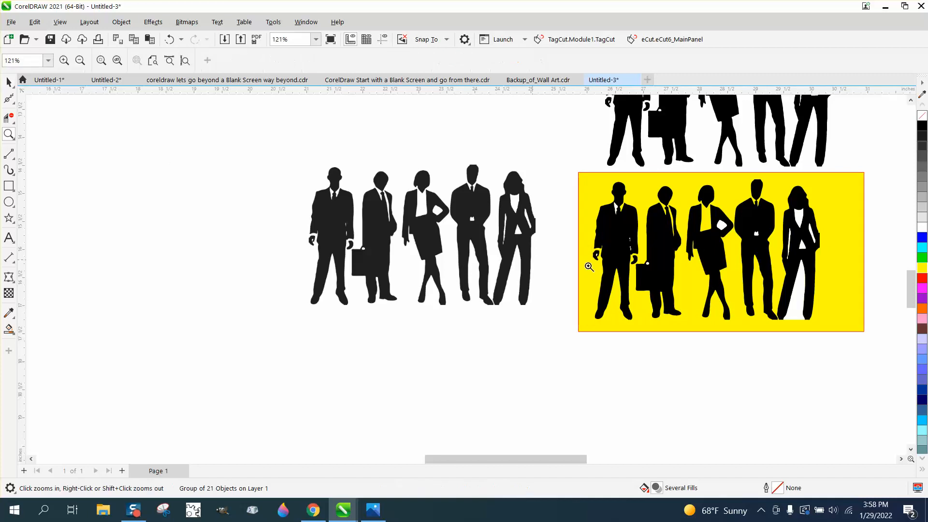
left_click_drag(620, 234, 663, 262)
scroll(515, 287, "down", 5)
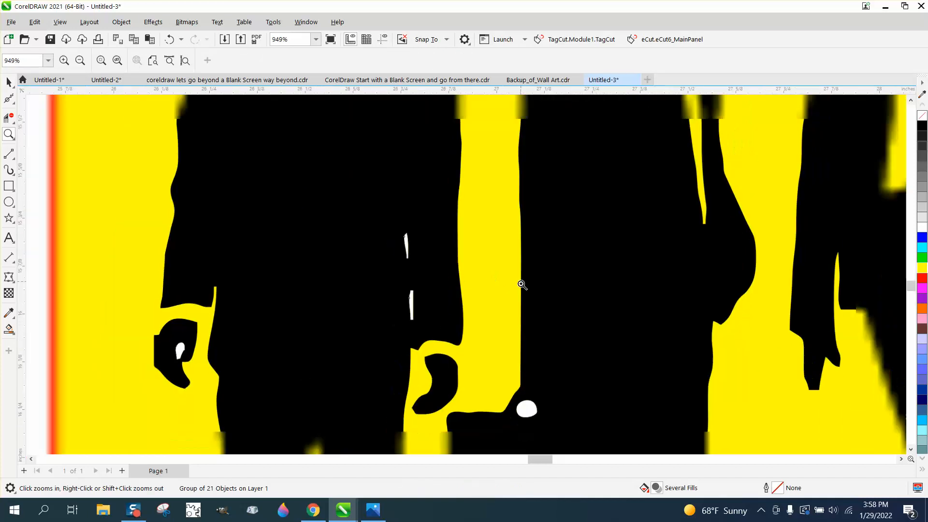
left_click_drag(509, 333, 605, 394)
scroll(438, 310, "down", 7)
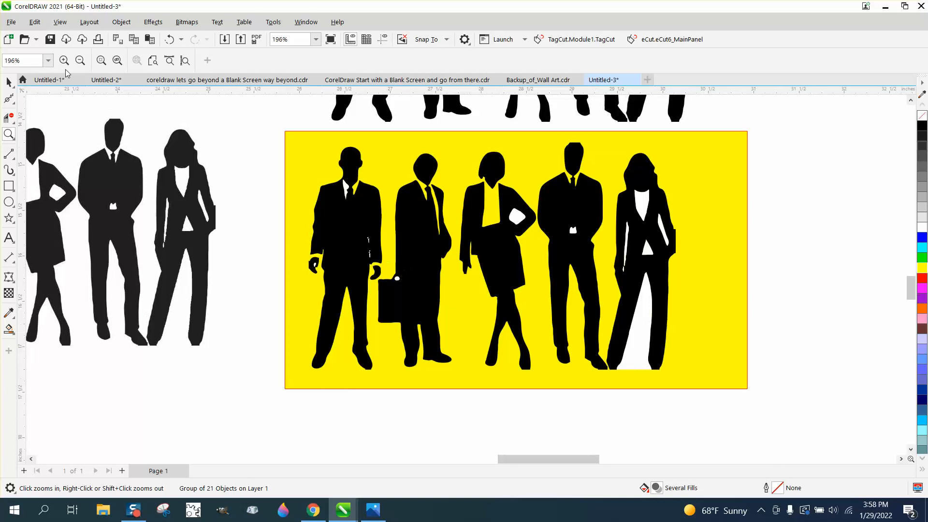
Reposition the yellow rectangle slightly so it frames the traced silhouettes.
left_click(9, 82)
scroll(361, 280, "down", 1)
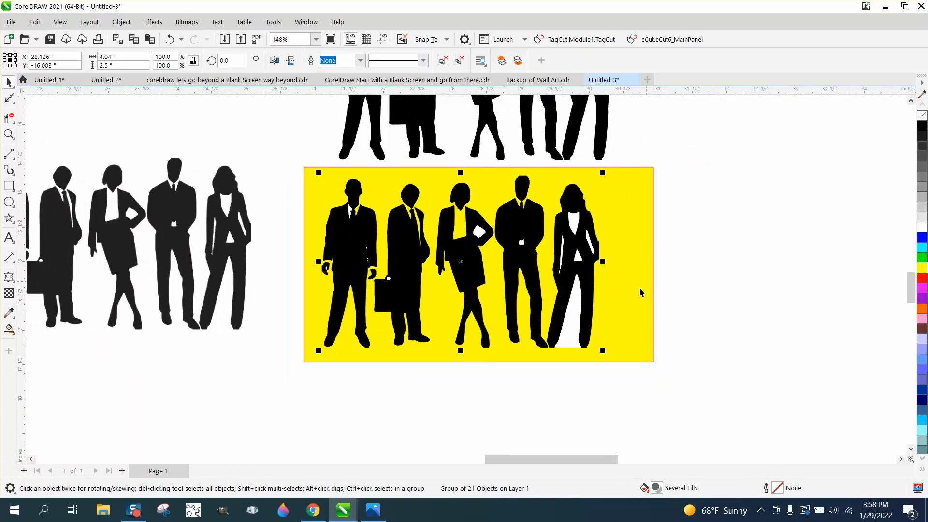
scroll(642, 287, "down", 1)
scroll(643, 290, "down", 1)
mouse_move(643, 291)
left_mouse_down()
mouse_move(649, 178)
mouse_move(632, 292)
left_mouse_up()
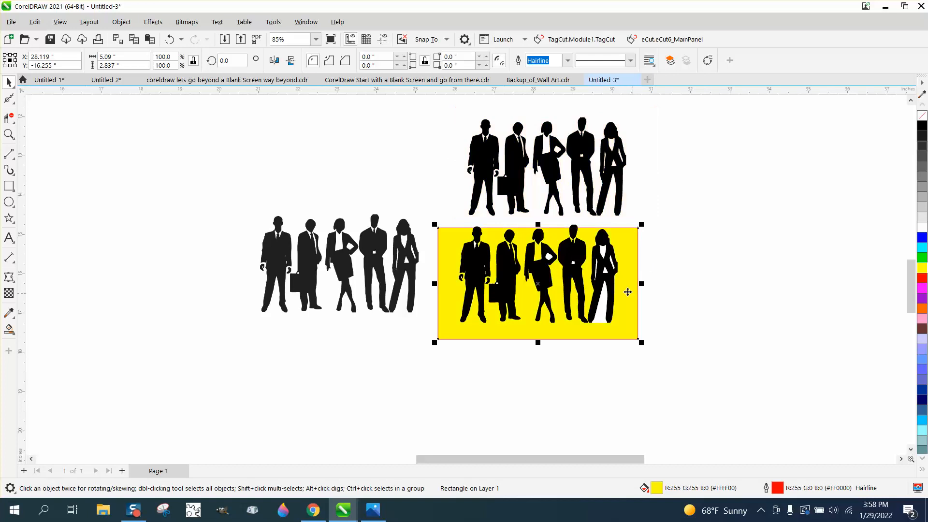
left_click_drag(643, 257, 645, 251)
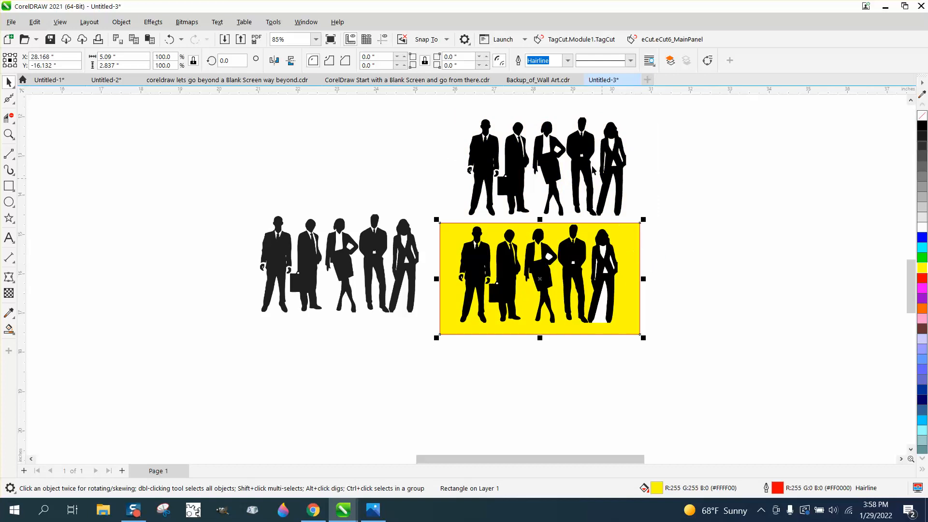
Delete all the original silhouettes above the yellow rectangle.
left_click(588, 156)
key("Delete")
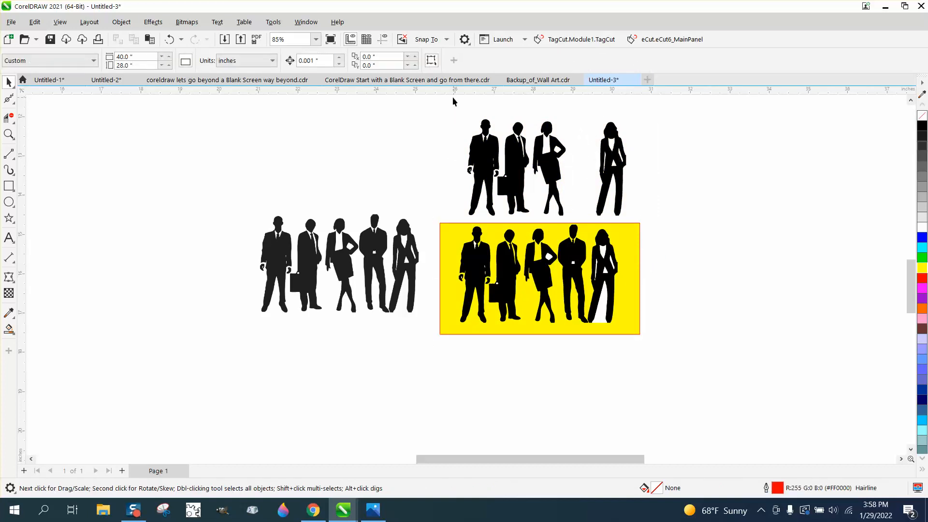
left_click_drag(449, 108, 660, 232)
key("Delete")
Ungroup the traced silhouettes on the yellow rectangle.
left_click(483, 262)
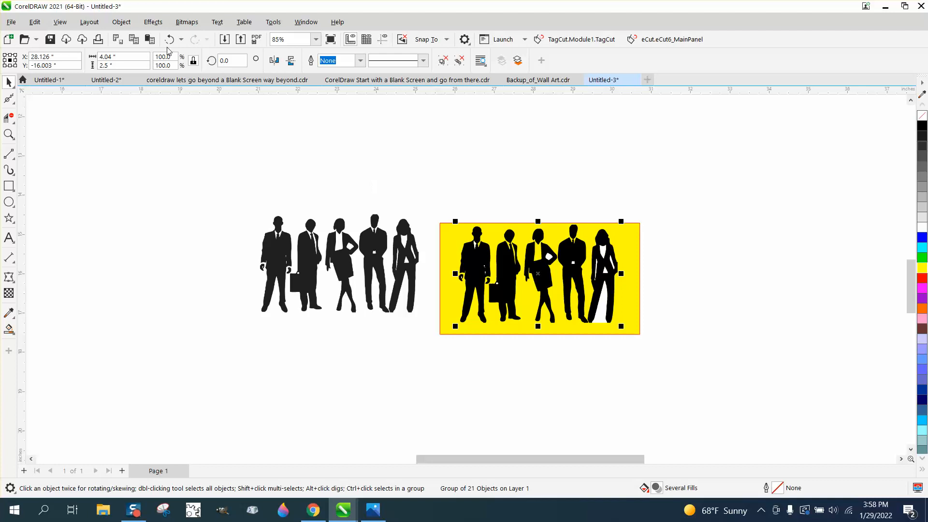
left_click(121, 22)
mouse_move(160, 265)
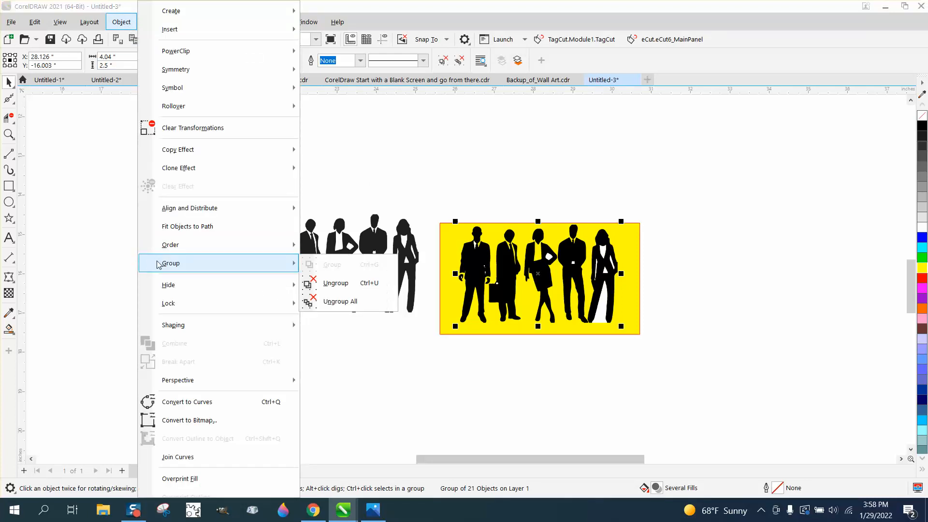
left_click(335, 283)
Select all the traced pieces without the yellow rectangle and open Find and Replace.
left_click_drag(454, 203, 450, 292)
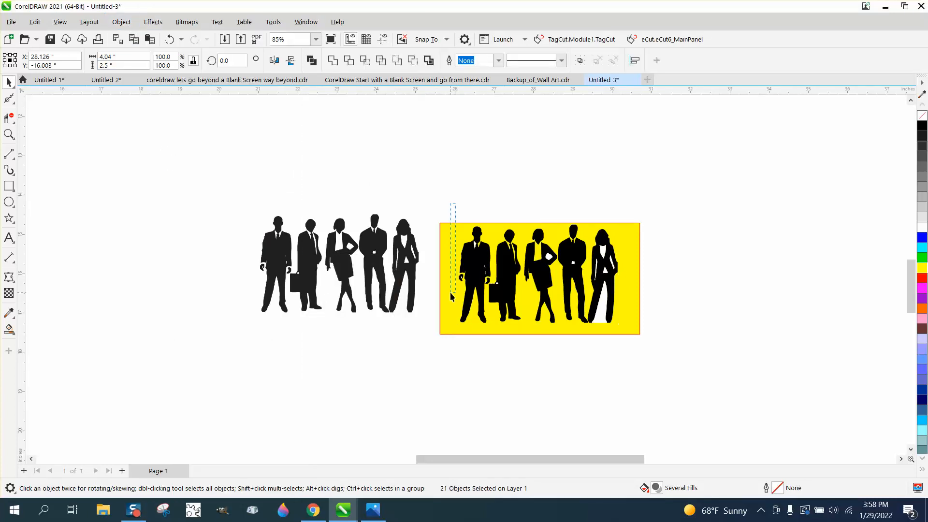
left_click_drag(617, 343, 622, 343)
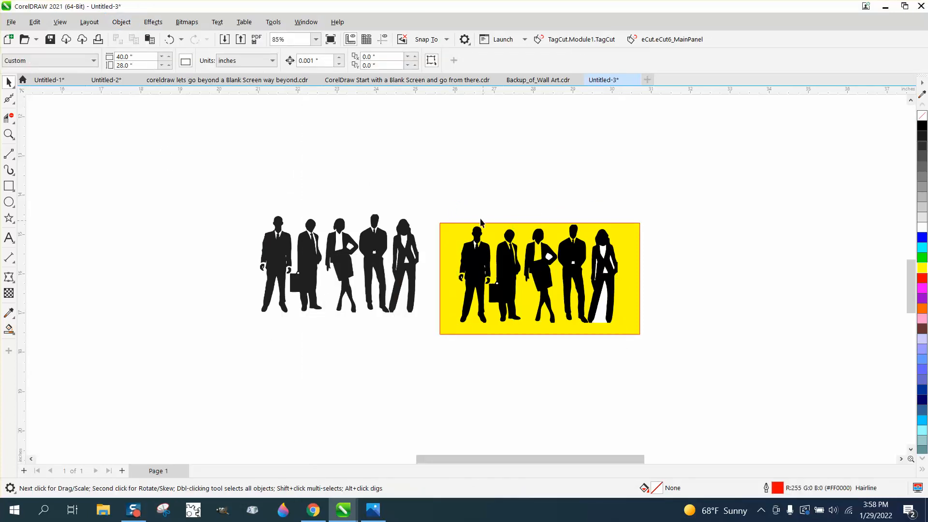
left_click_drag(455, 203, 663, 349)
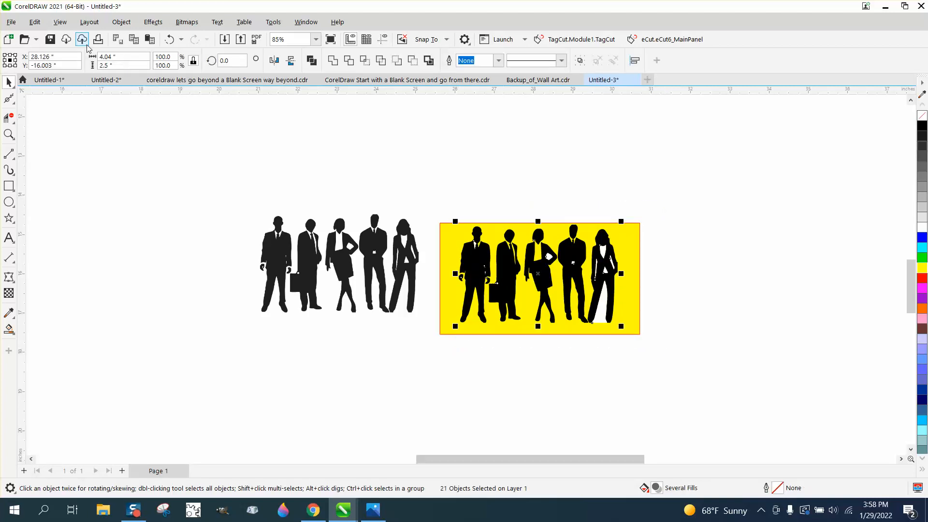
left_click(34, 22)
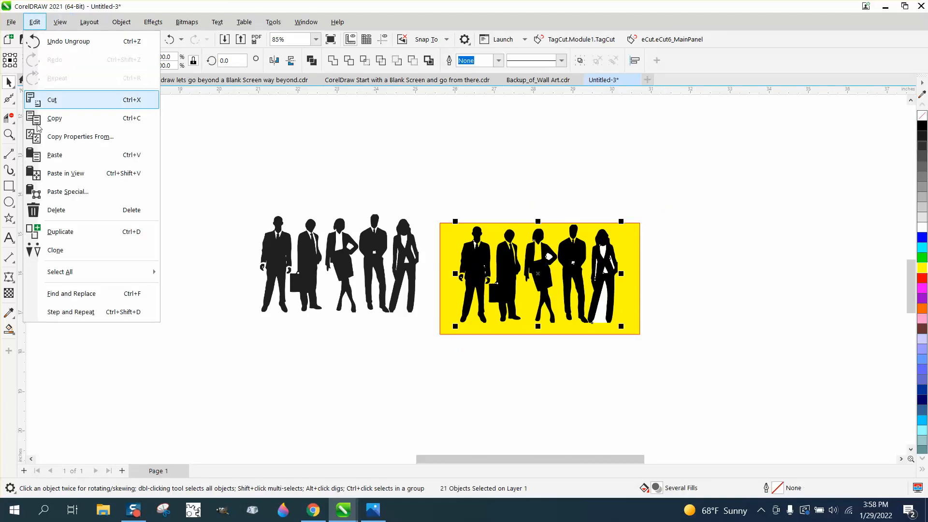
left_click(87, 294)
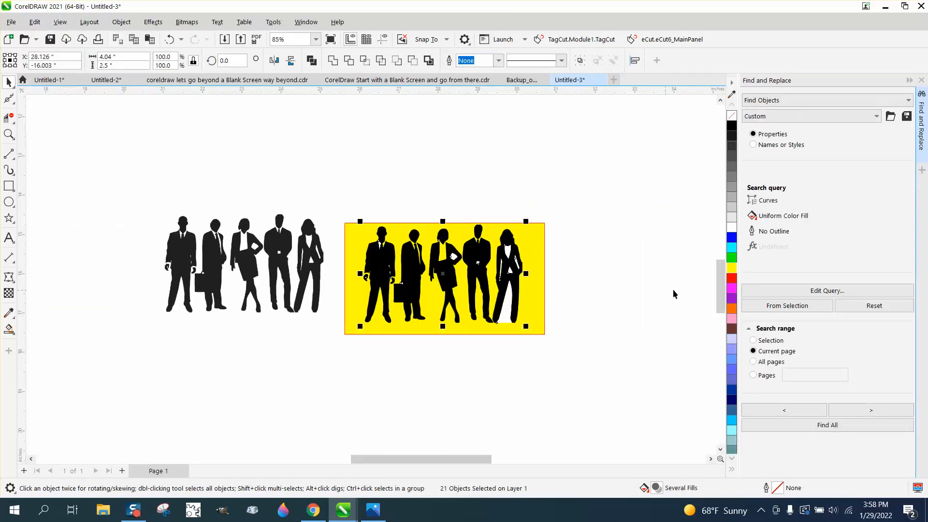
left_click(829, 294)
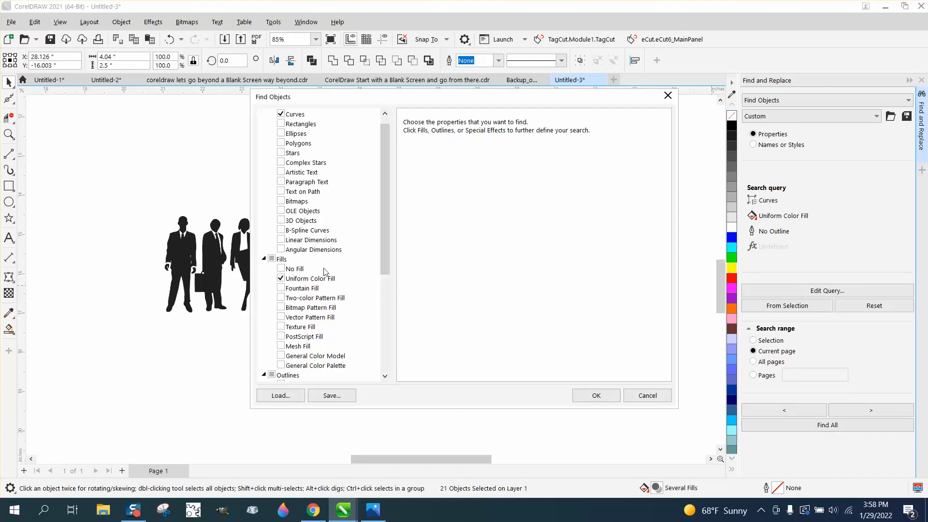
left_click(319, 279)
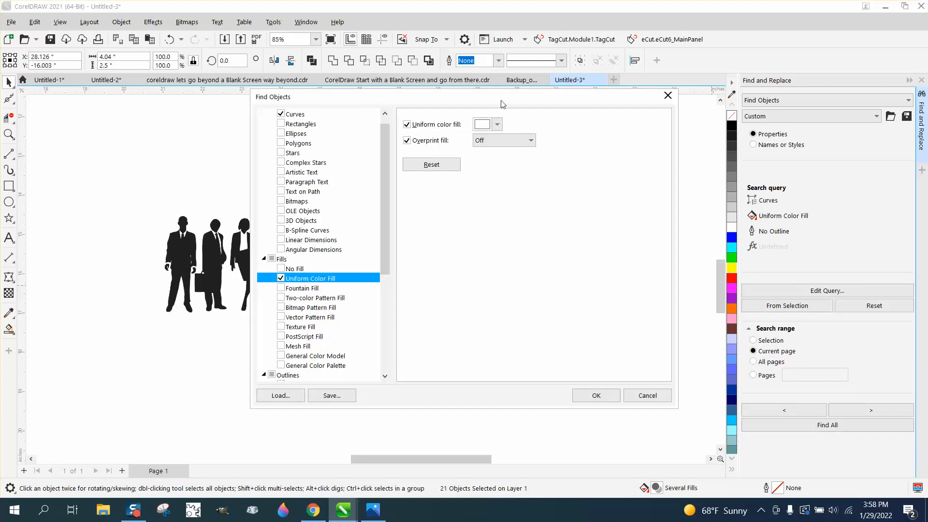
left_click_drag(503, 104, 776, 116)
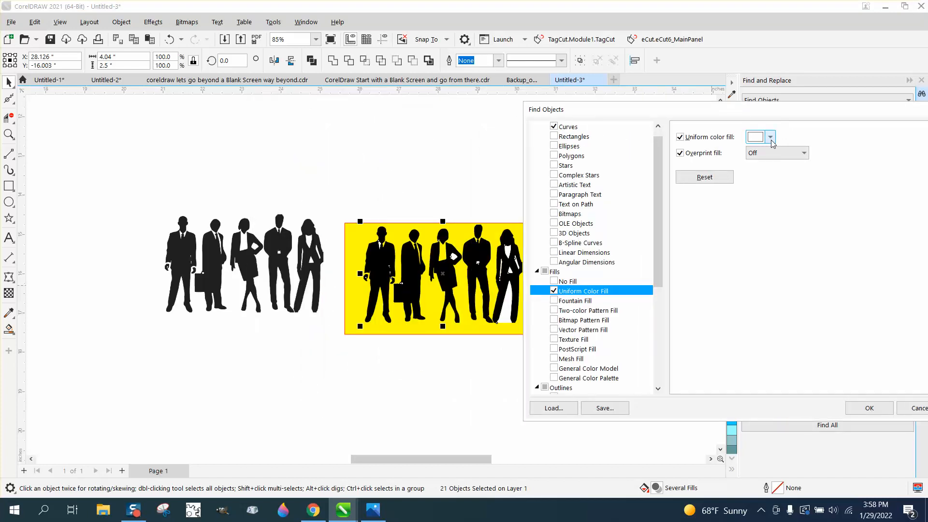
left_click_drag(885, 120, 706, 127)
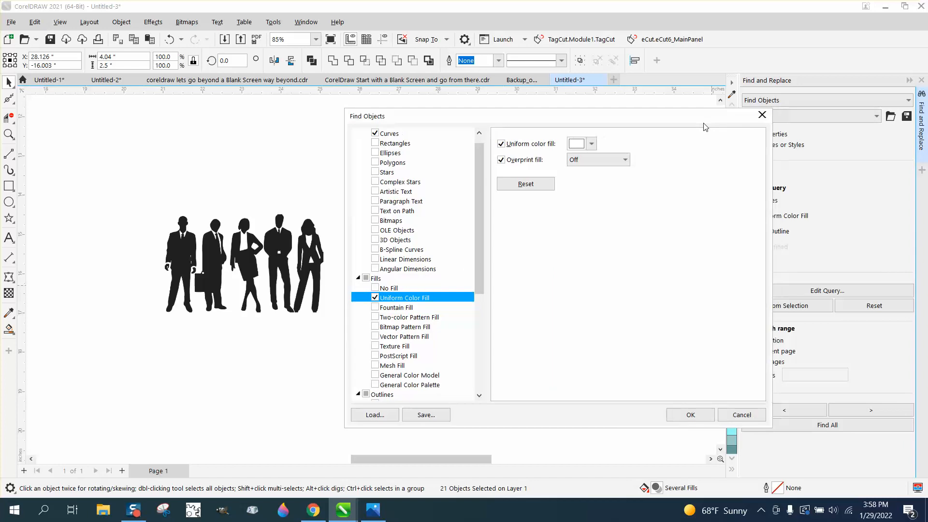
left_click(763, 115)
Try to find all objects matching the current query within the selected curve of the trouser-wearing woman.
left_click(508, 236)
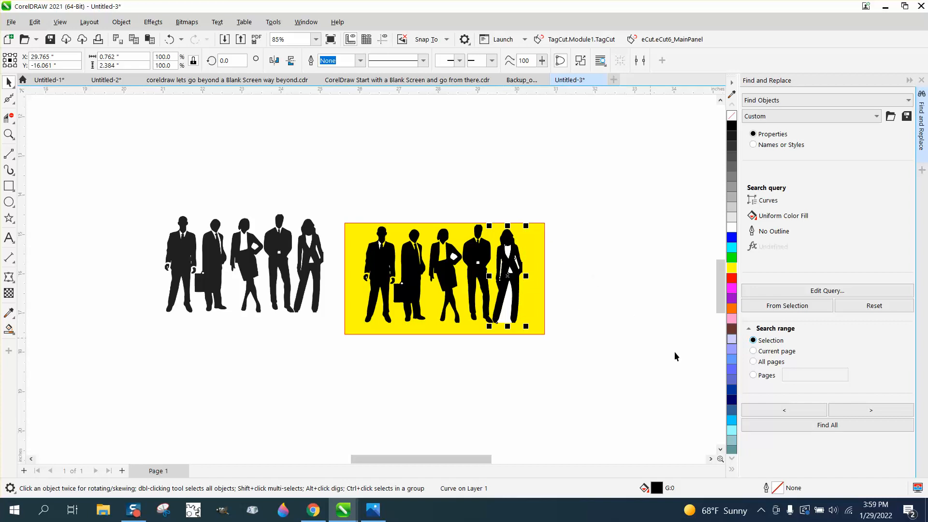
left_click(825, 427)
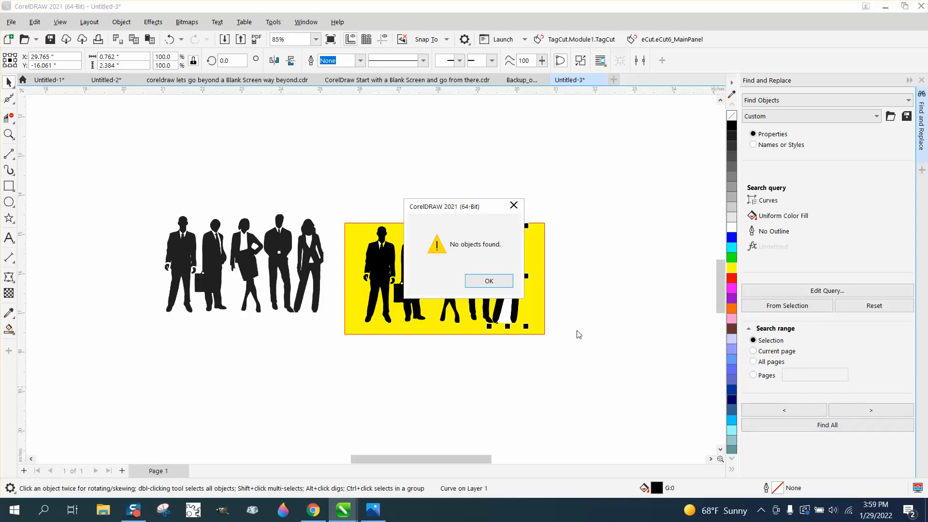
left_click(507, 281)
left_click(596, 269)
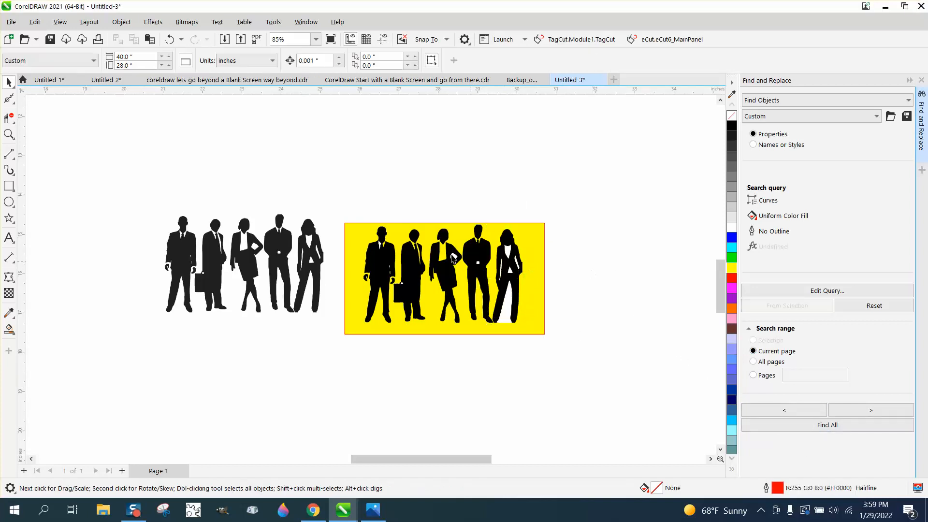
Set the find query's uniform fill color to the black sampled from a traced silhouette and find all matching objects on the current page.
left_click_drag(527, 339, 559, 350)
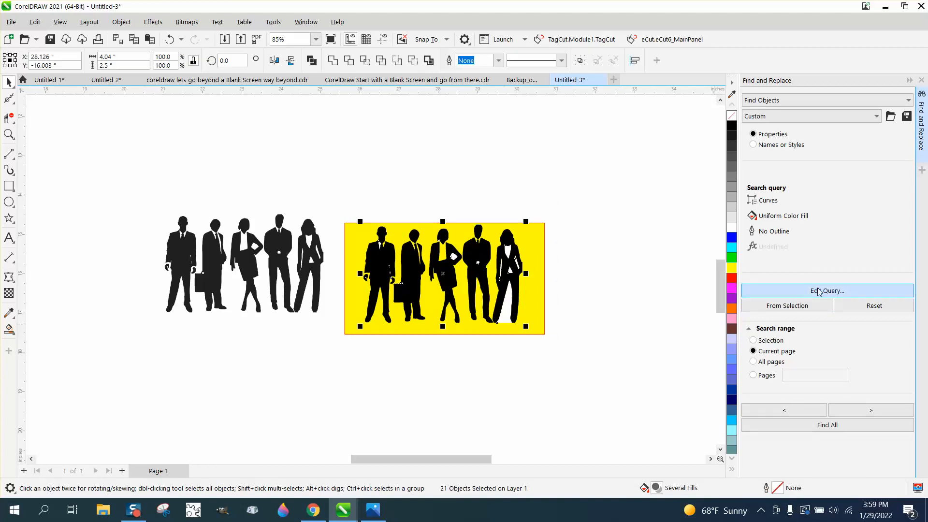
left_click(836, 292)
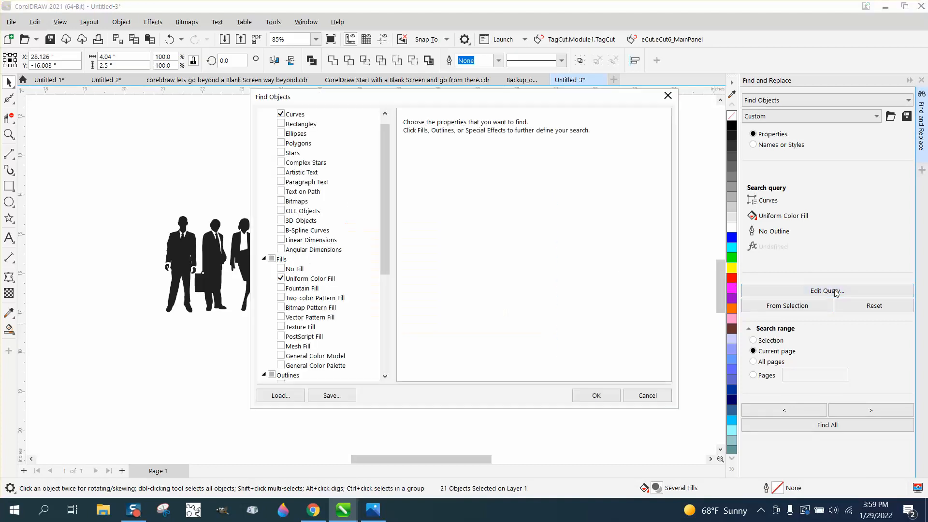
left_click(314, 278)
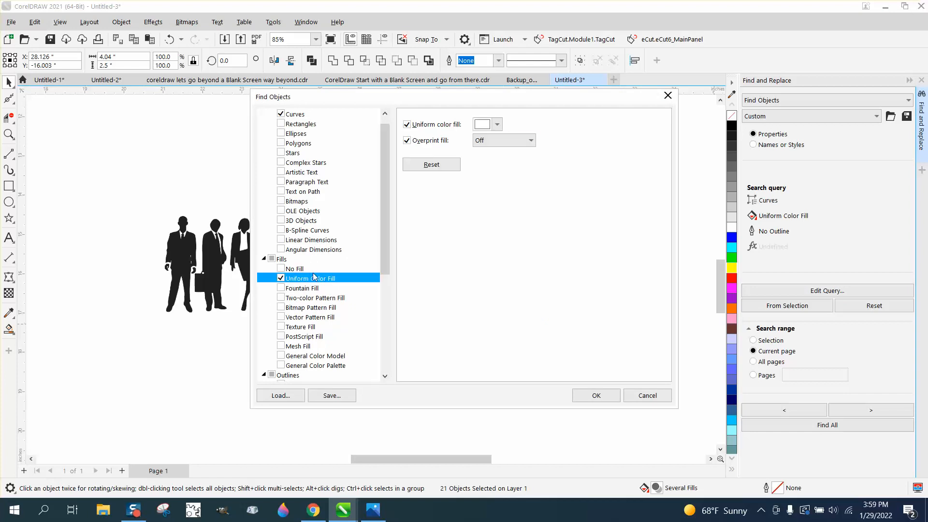
left_click_drag(545, 105, 820, 176)
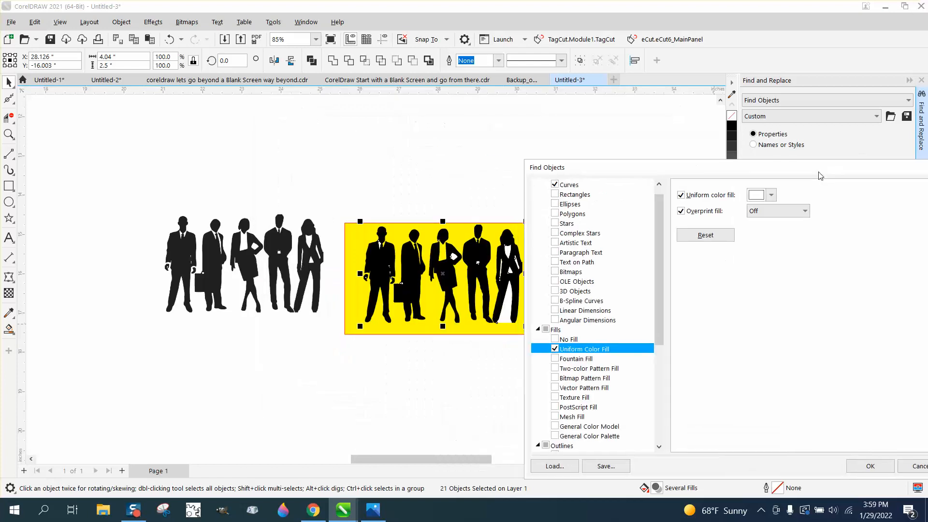
left_click(772, 196)
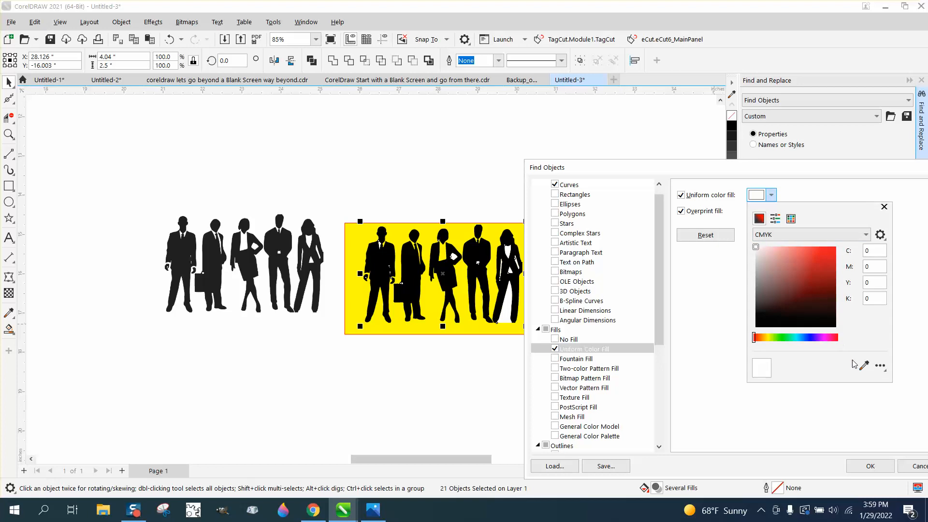
left_click(864, 366)
left_click(477, 255)
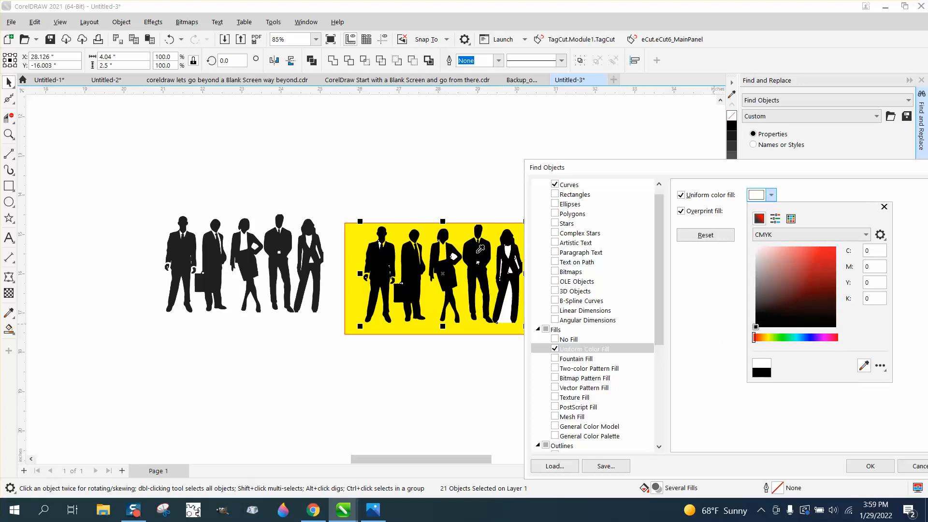
left_click(868, 465)
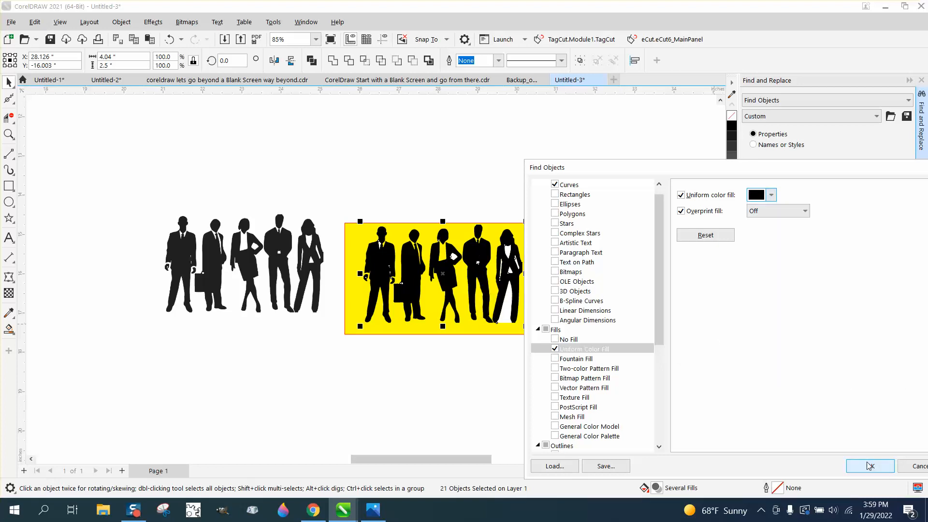
left_click(866, 466)
left_click(835, 429)
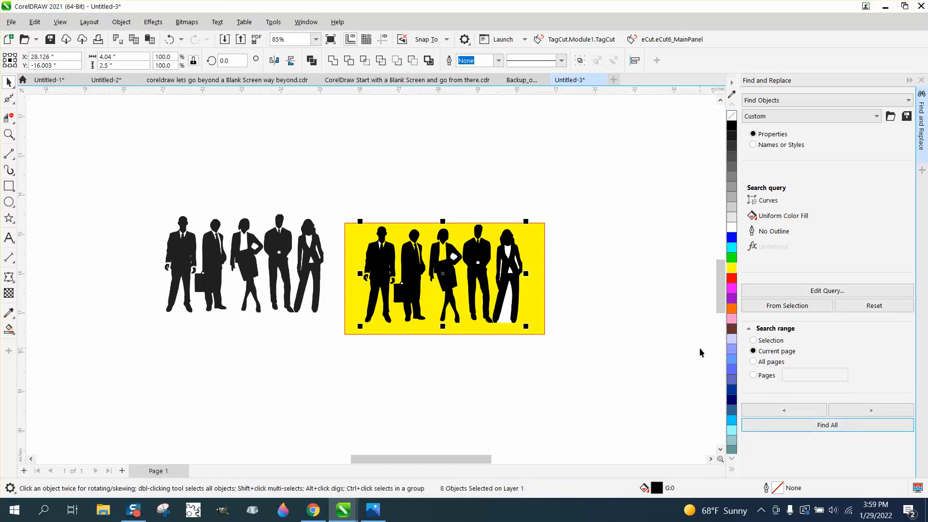
Group the found black pieces, move them above the yellow rectangle, and test the rectangle behind them before returning it below.
key("ctrl+g")
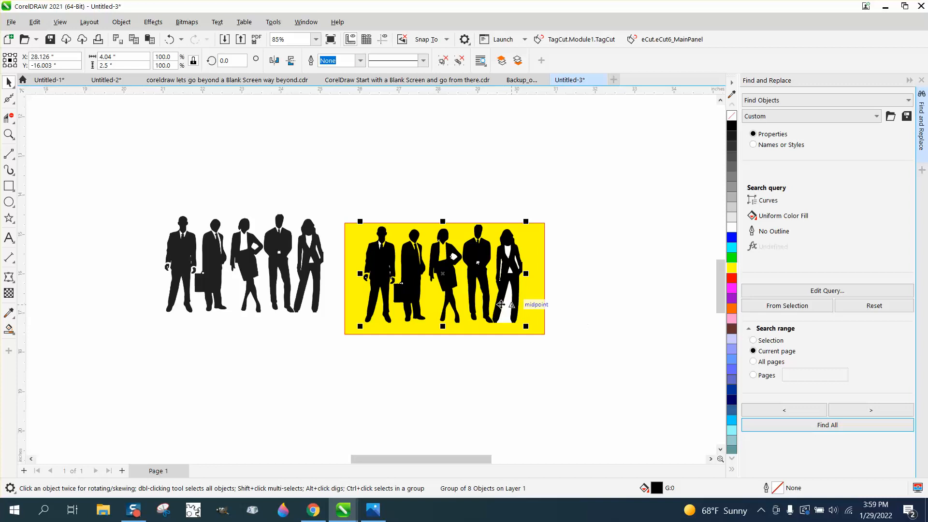
left_click_drag(443, 273, 442, 165)
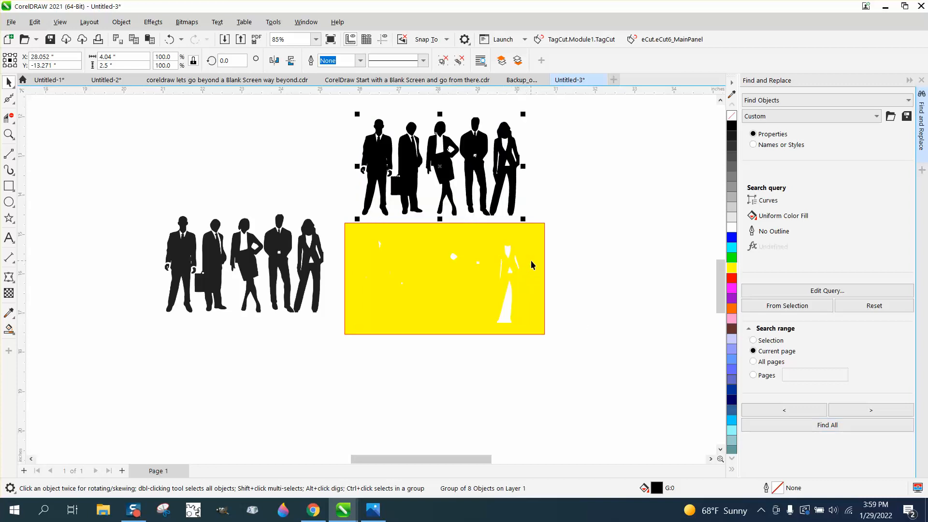
left_click_drag(532, 265, 530, 146)
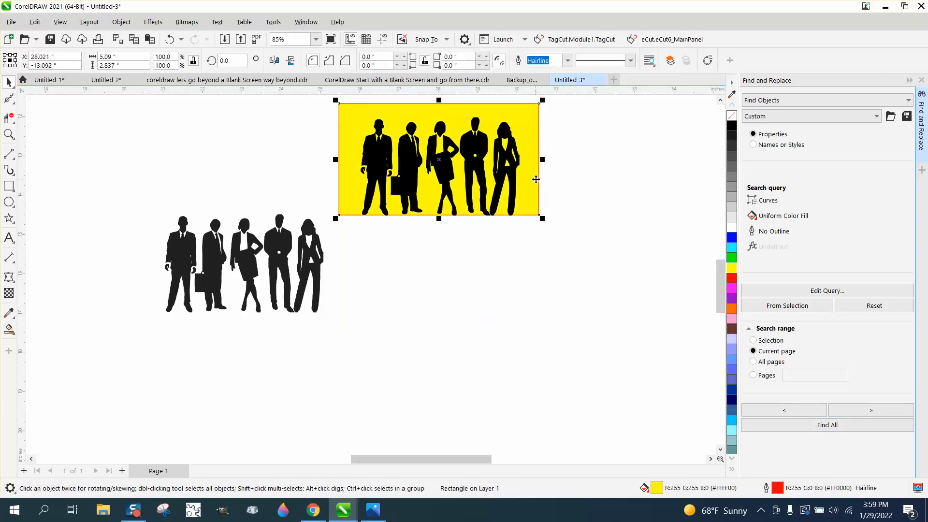
left_click_drag(536, 194, 548, 321)
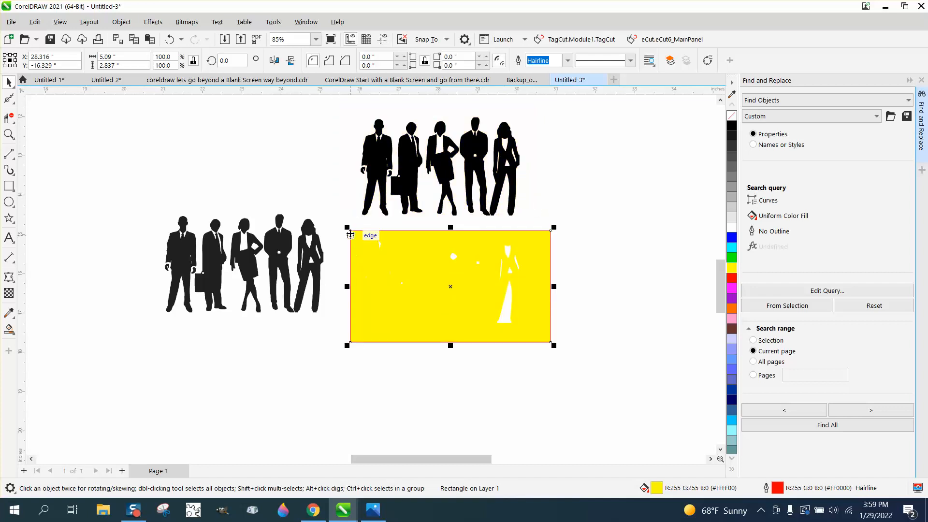
Delete the yellow rectangle with its white pieces and the original silhouettes, and move the black group down into the cleared space.
left_click_drag(340, 216, 633, 379)
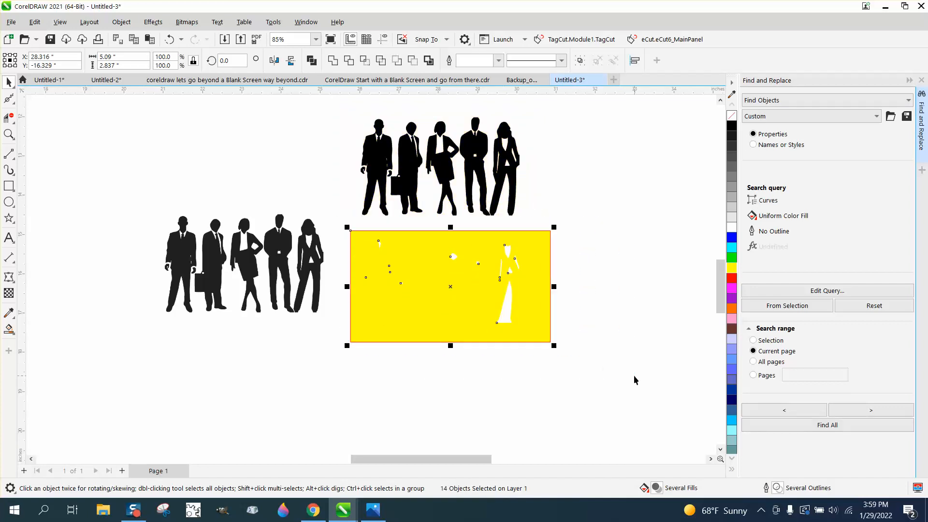
key("Delete")
left_click_drag(482, 180, 482, 279)
left_click(170, 236)
key("Delete")
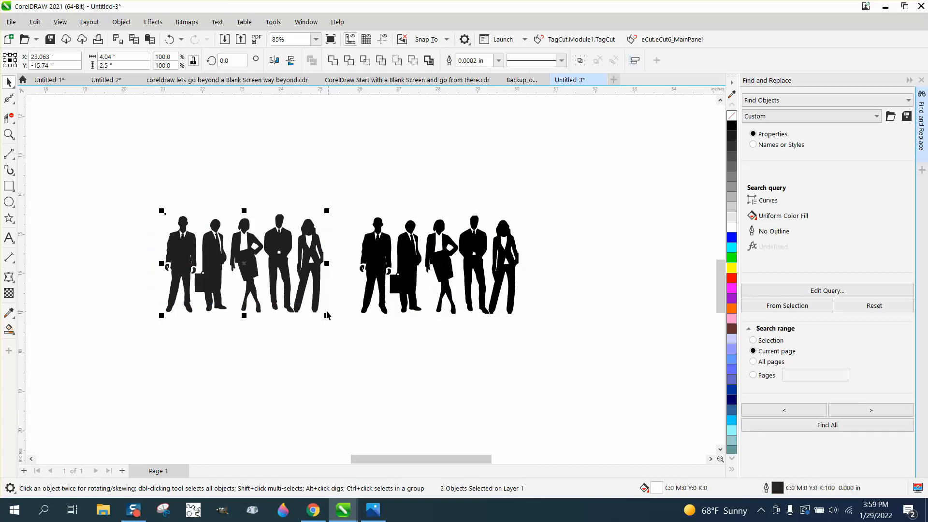
Ungroup the black silhouettes and check the trouser-wearing woman's outline up close.
left_click(9, 135)
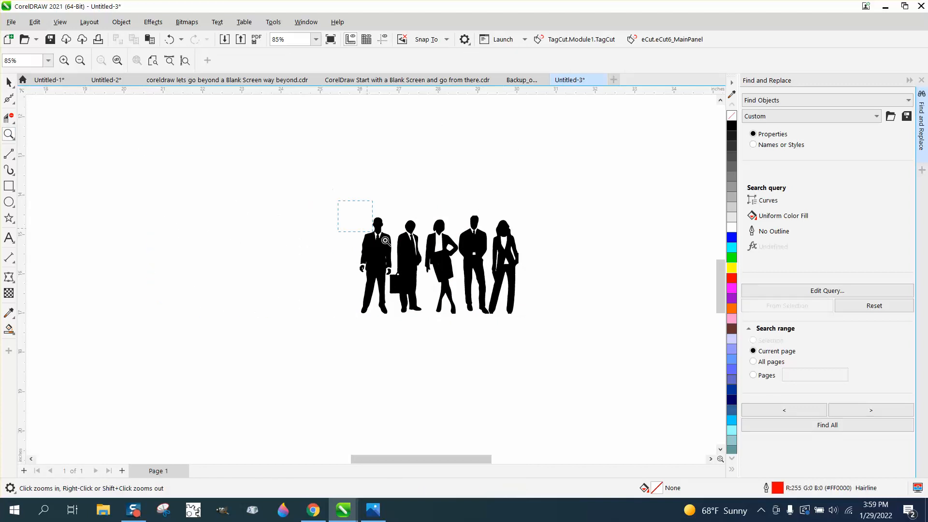
left_click_drag(385, 240, 576, 337)
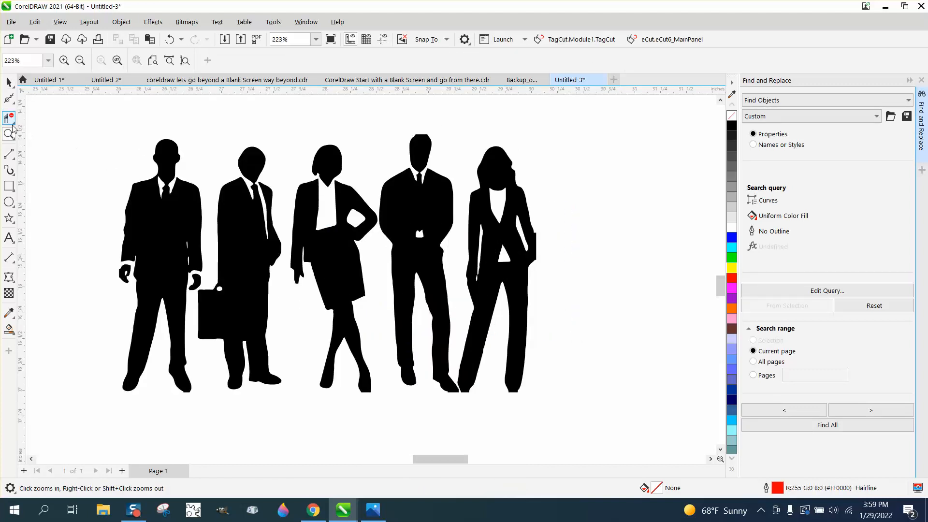
left_click_drag(482, 181, 679, 347)
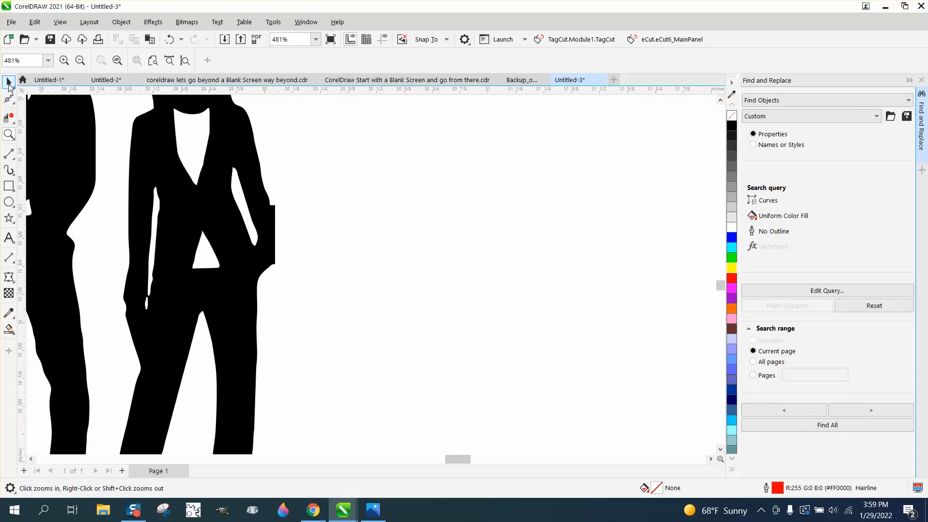
left_click(8, 82)
left_click(122, 22)
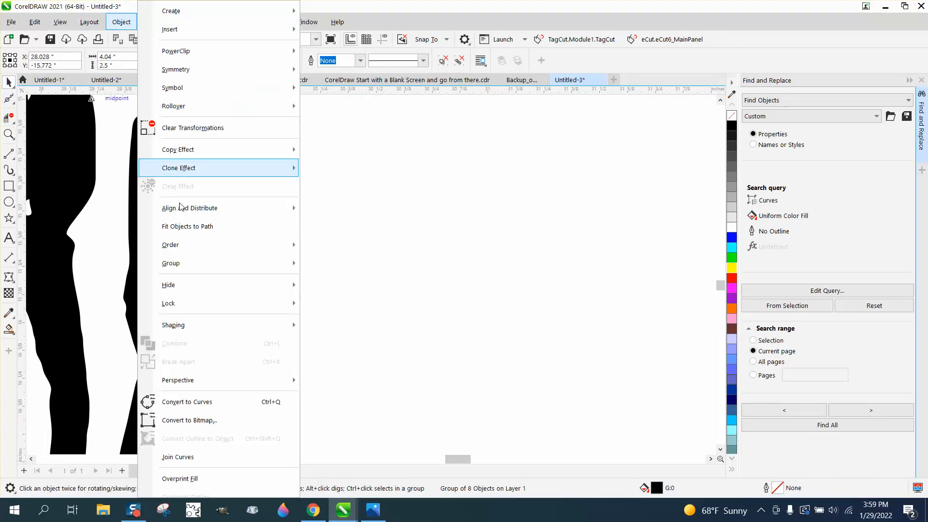
mouse_move(190, 265)
left_click(332, 281)
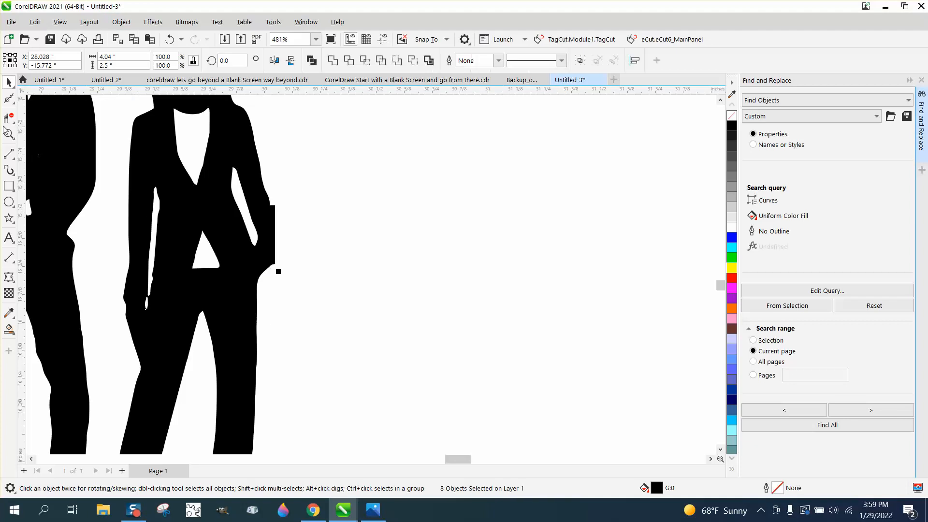
Smooth the flat edge at the trouser-wearing woman's elbow using the Smooth tool with a 0.25" nib.
left_click(13, 103)
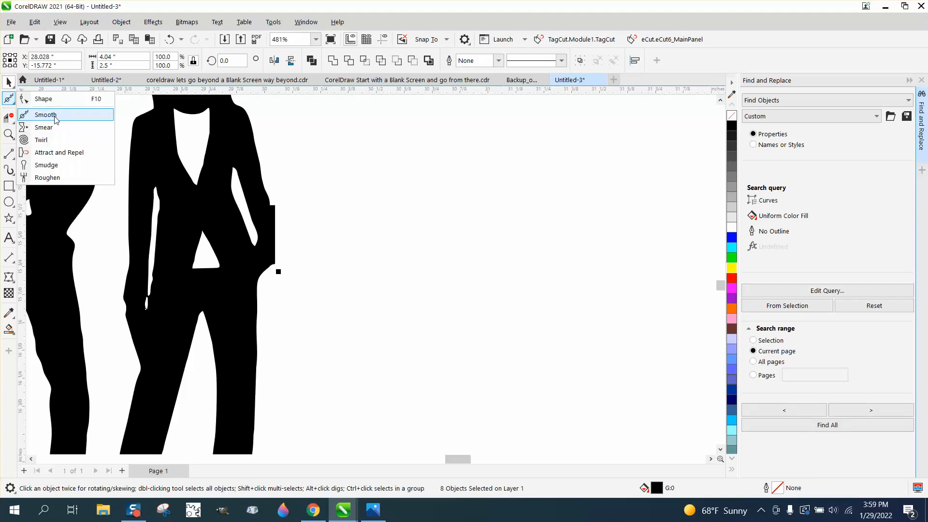
left_click(53, 115)
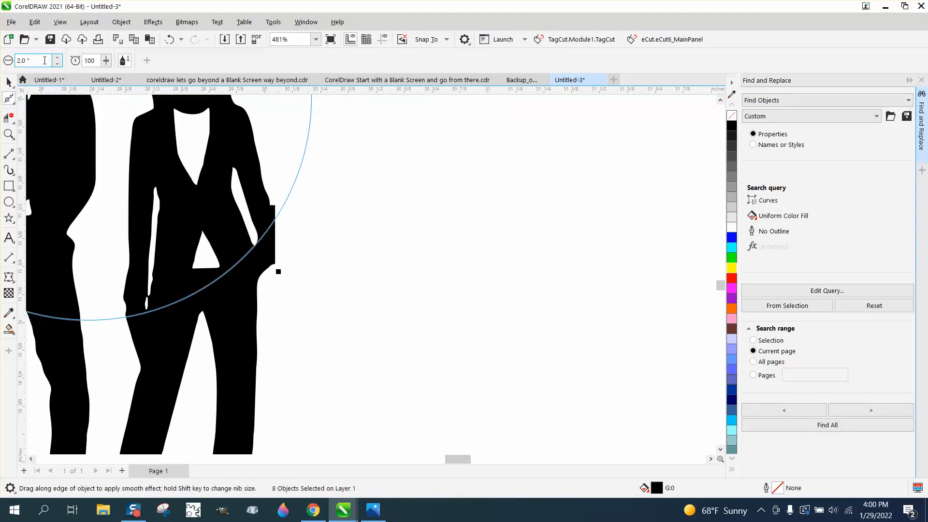
type(".25")
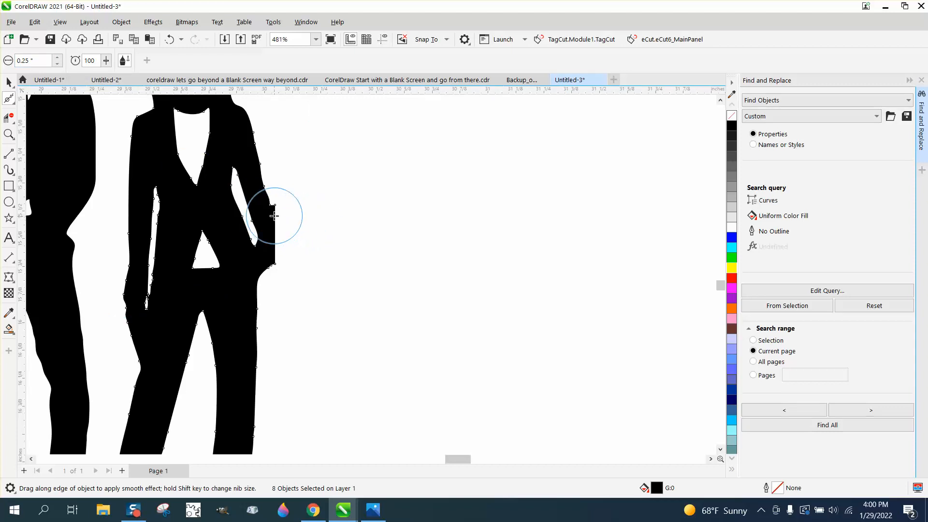
mouse_move(274, 216)
left_mouse_down()
mouse_move(272, 261)
mouse_move(268, 202)
mouse_move(275, 251)
mouse_move(279, 217)
left_mouse_up()
scroll(443, 295, "down", 3)
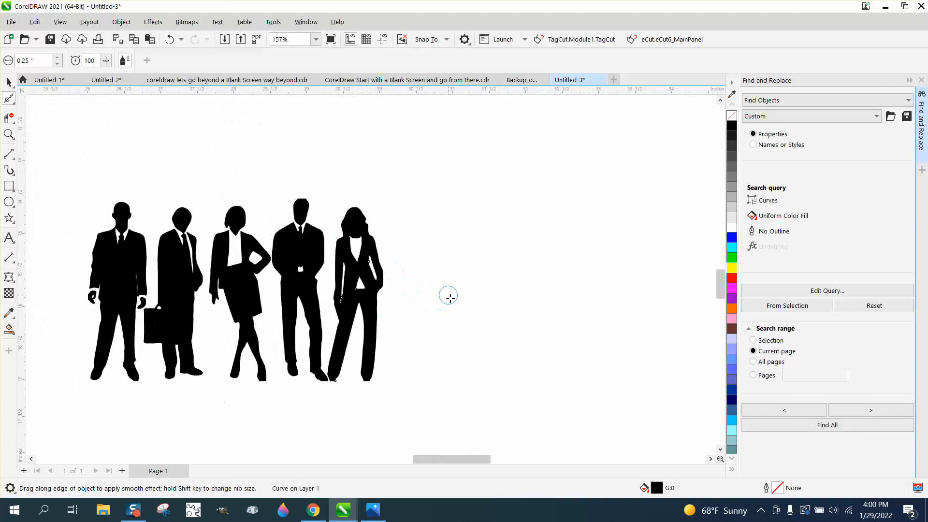
Round the flat top of the fourth figure's head by deleting its corner nodes with the Shape tool.
left_click(9, 134)
left_click_drag(289, 175, 373, 220)
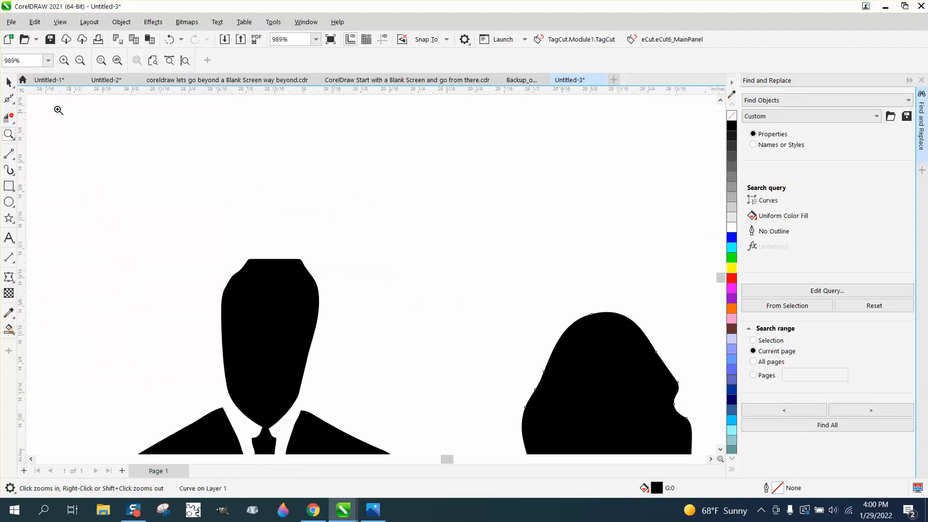
left_click(9, 98)
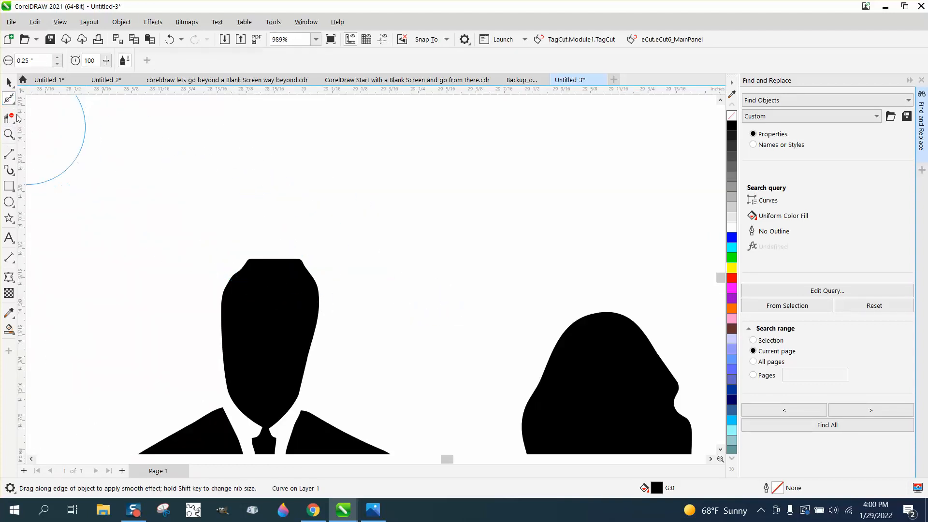
left_click(9, 99)
left_click(31, 97)
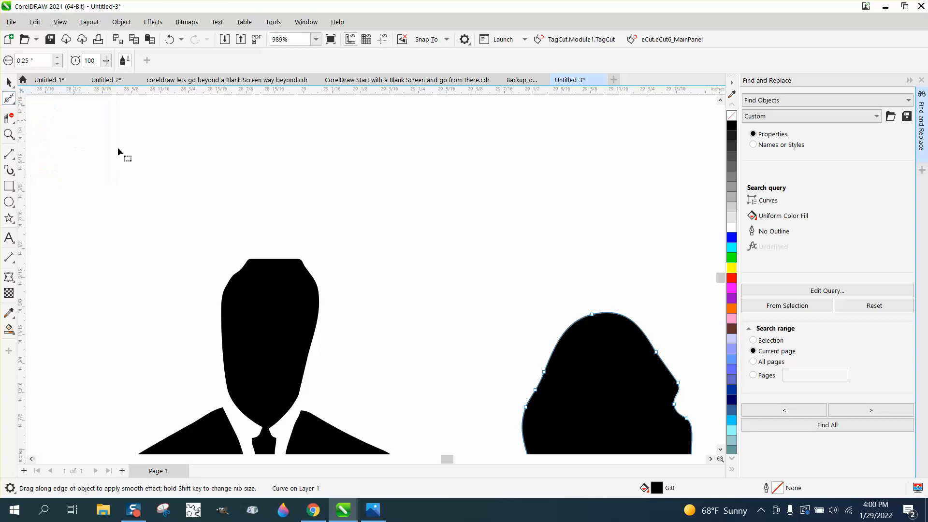
left_click(273, 261)
left_click_drag(237, 251, 228, 289)
key("Delete")
key("Delete")
scroll(213, 240, "down", 8)
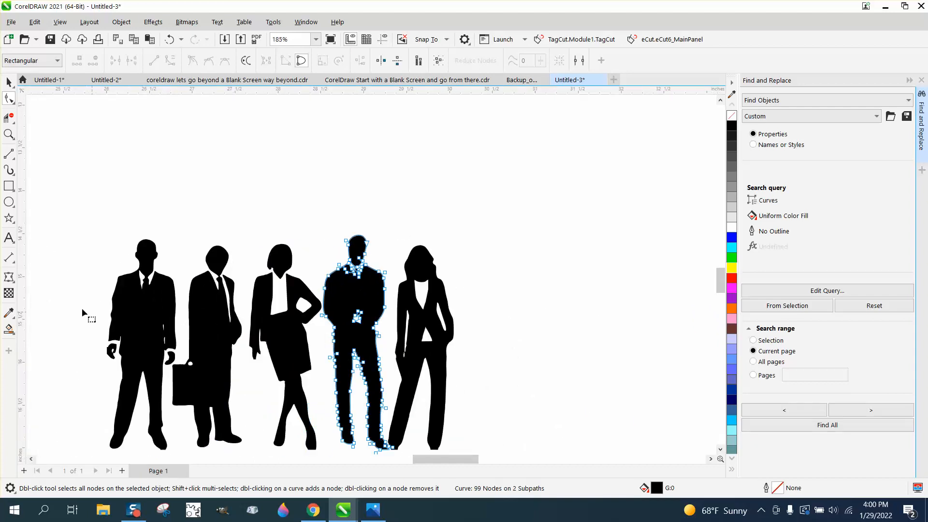
Delete the two nodes that form the flat outer edge of the first man's detached hand, beside his briefcase-free side.
left_click(9, 134)
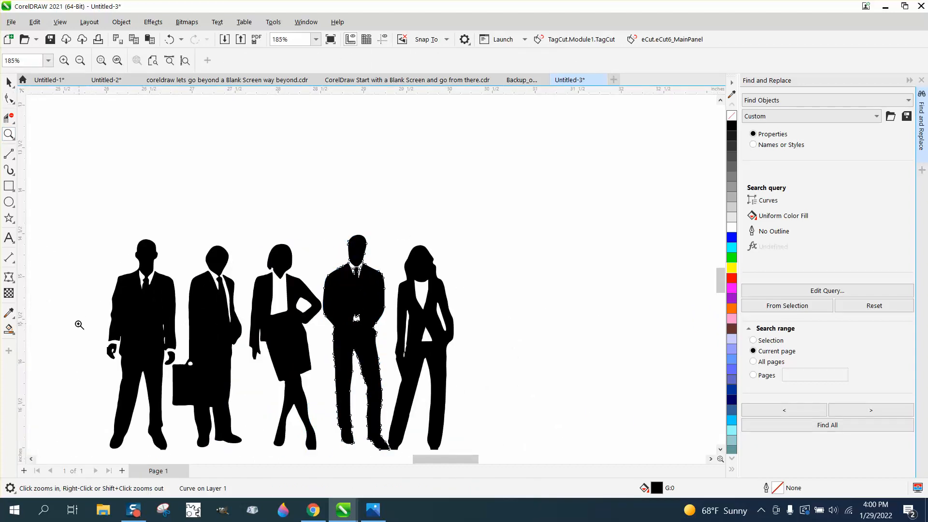
left_click_drag(93, 317, 253, 439)
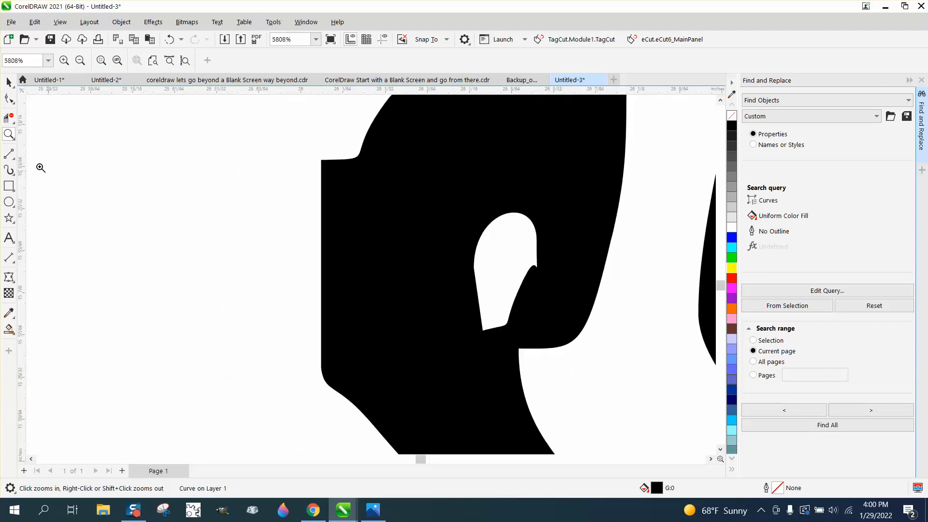
left_click(8, 98)
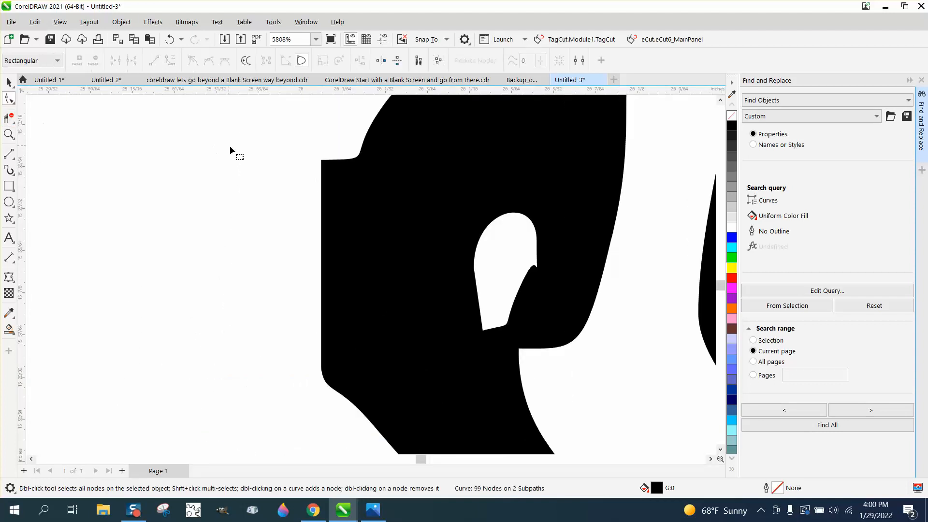
left_click(322, 161)
key("Delete")
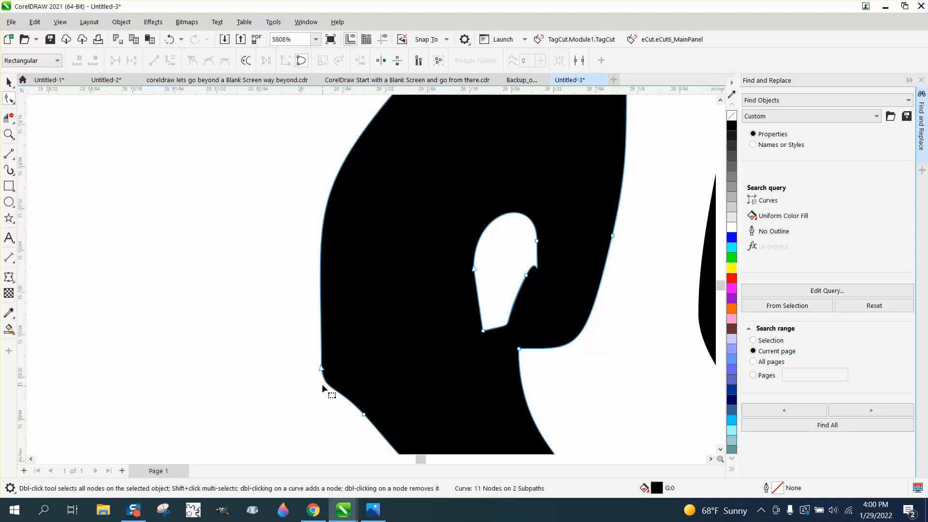
left_click(321, 369)
key("Delete")
scroll(280, 349, "down", 3)
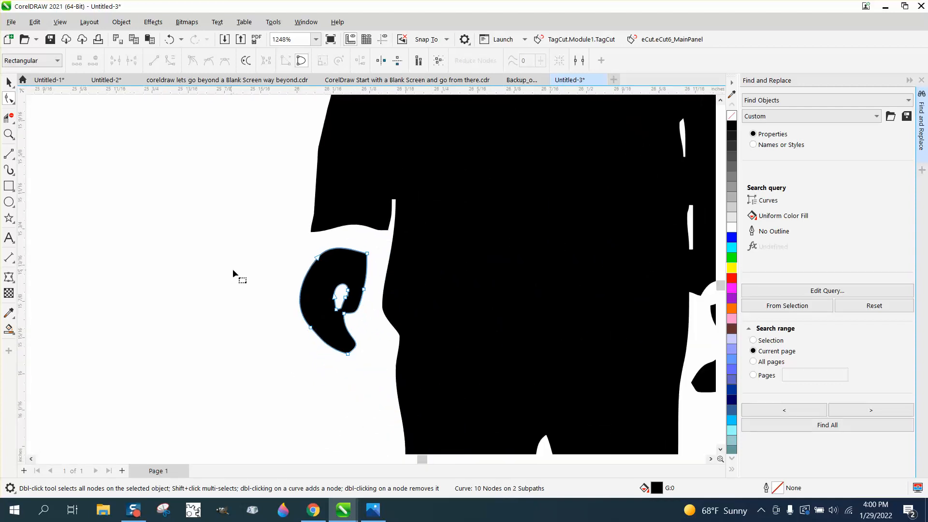
scroll(233, 269, "down", 4)
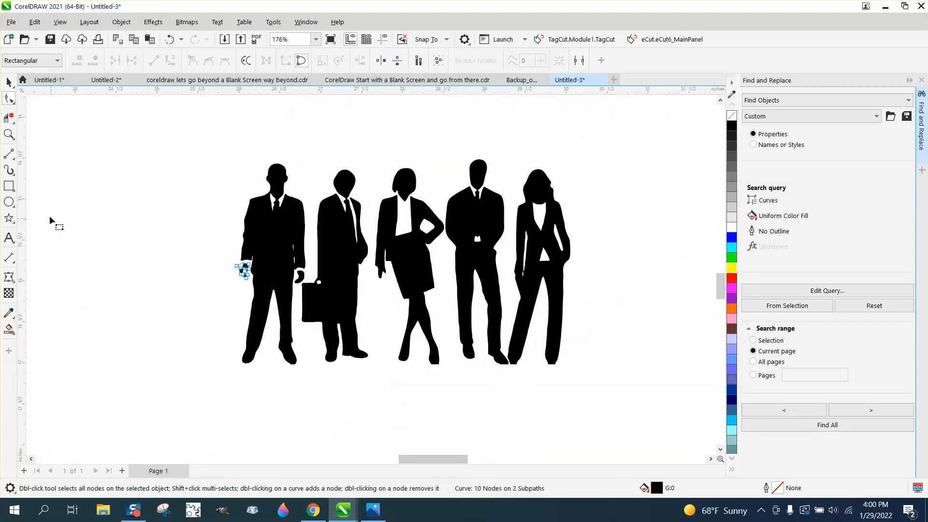
Delete the extra corner nodes along the flat sole of the fourth figure's shoe nearest the trouser-wearing woman.
left_click(9, 136)
left_click_drag(518, 362, 600, 378)
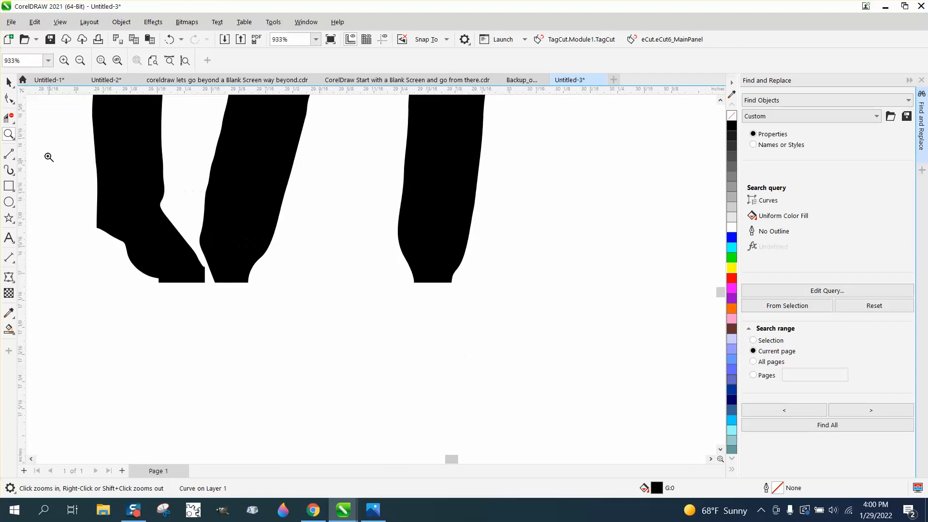
left_click(9, 98)
left_click(164, 283)
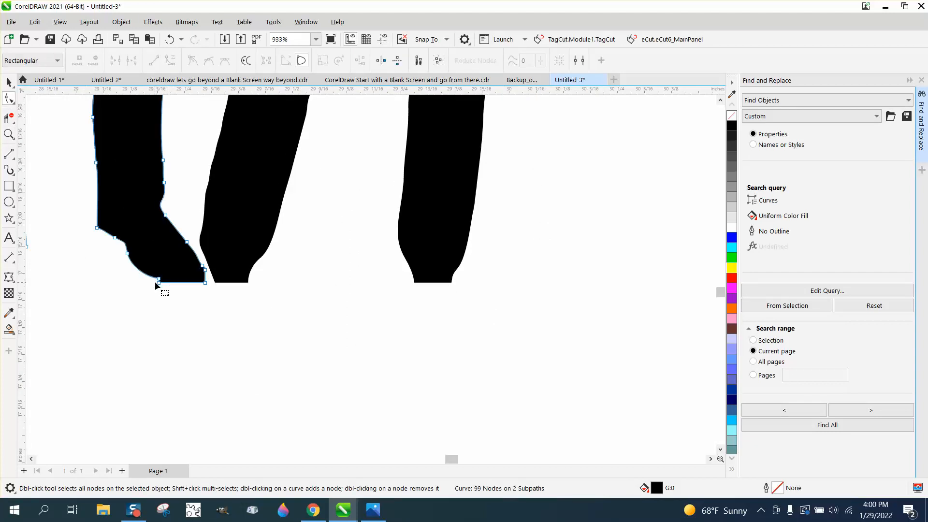
double_click(159, 283)
double_click(205, 283)
left_click_drag(204, 272, 213, 286)
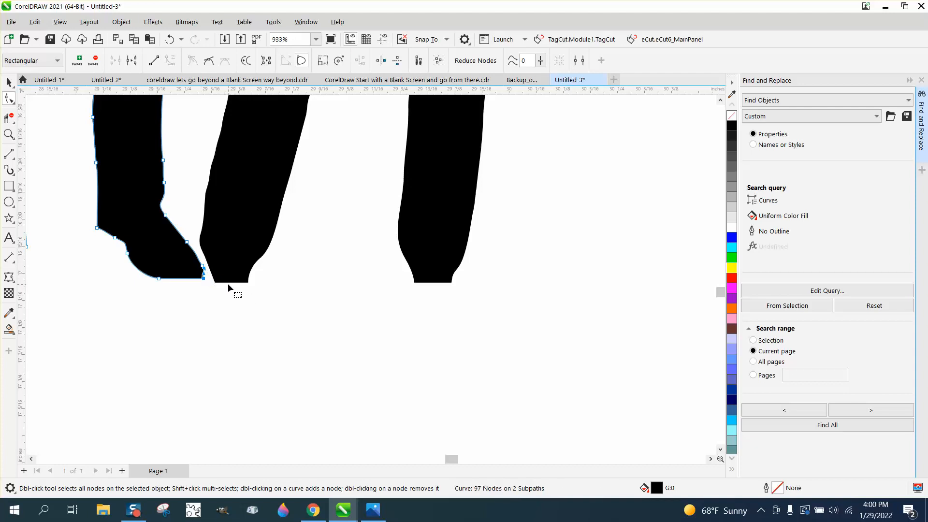
Round both of the trouser-wearing woman's feet by deleting the corner nodes on their flat bottoms.
left_click(251, 283)
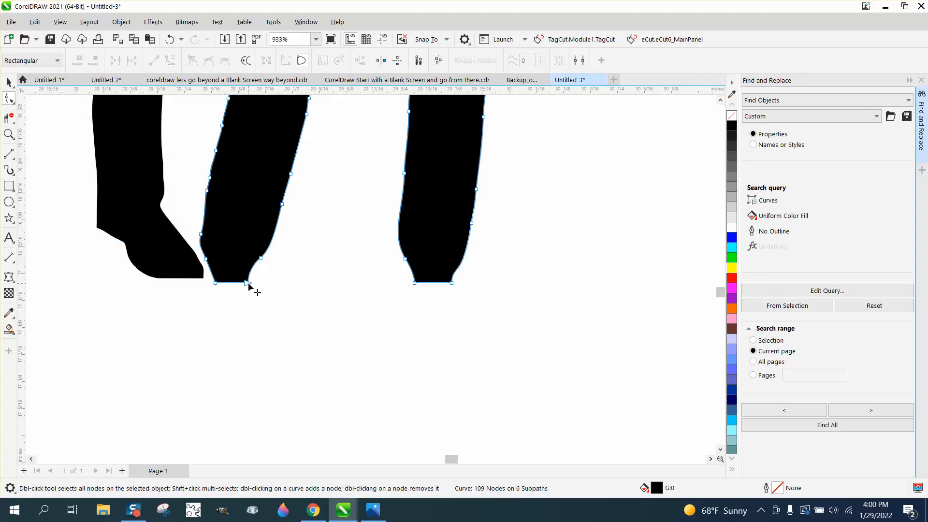
double_click(246, 283)
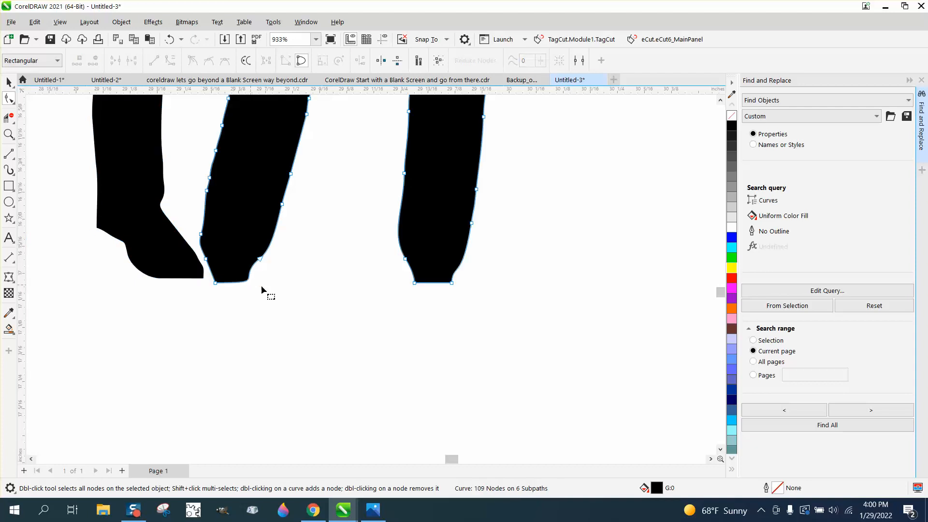
double_click(216, 283)
key("Delete")
scroll(441, 296, "down", 3)
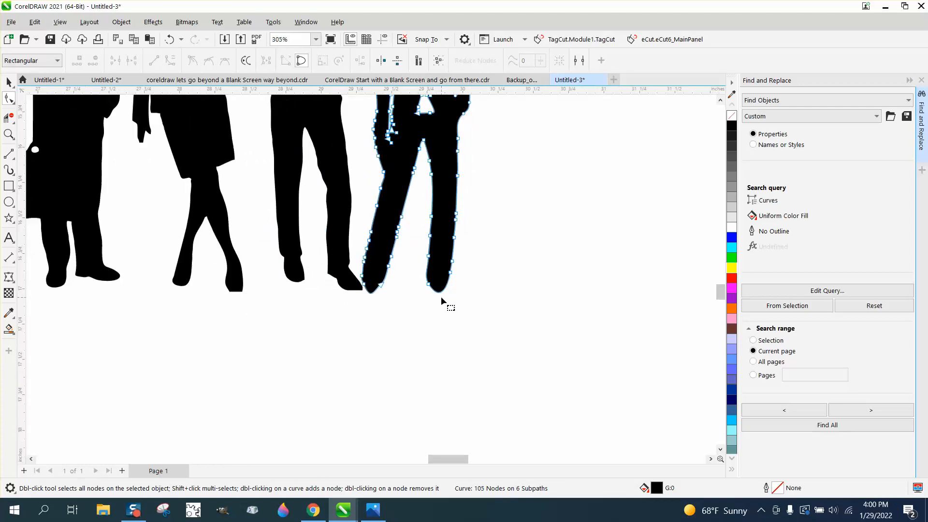
scroll(441, 297, "down", 1)
Delete the corner node on the flat bottom of the skirt-wearing woman's shoe nearest the fourth figure.
left_click(269, 292)
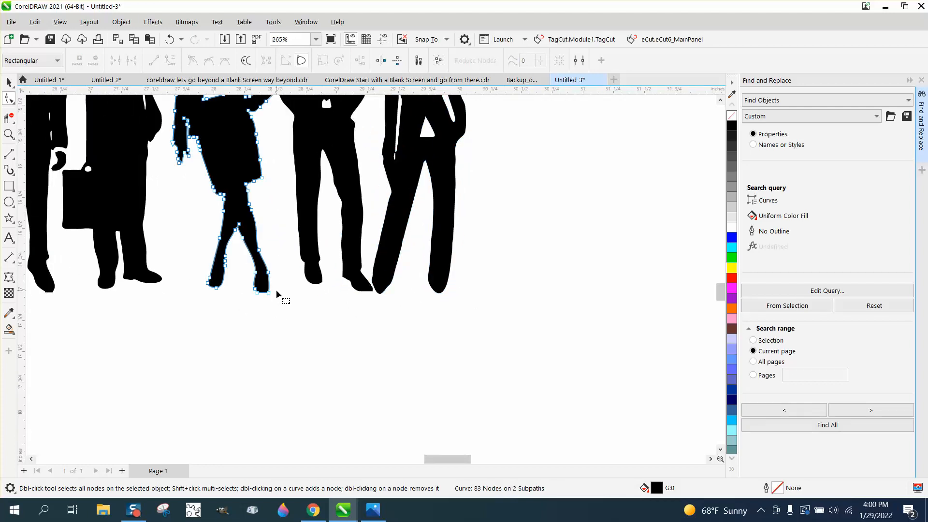
left_click_drag(264, 301, 267, 301)
key("Delete")
scroll(288, 309, "down", 3)
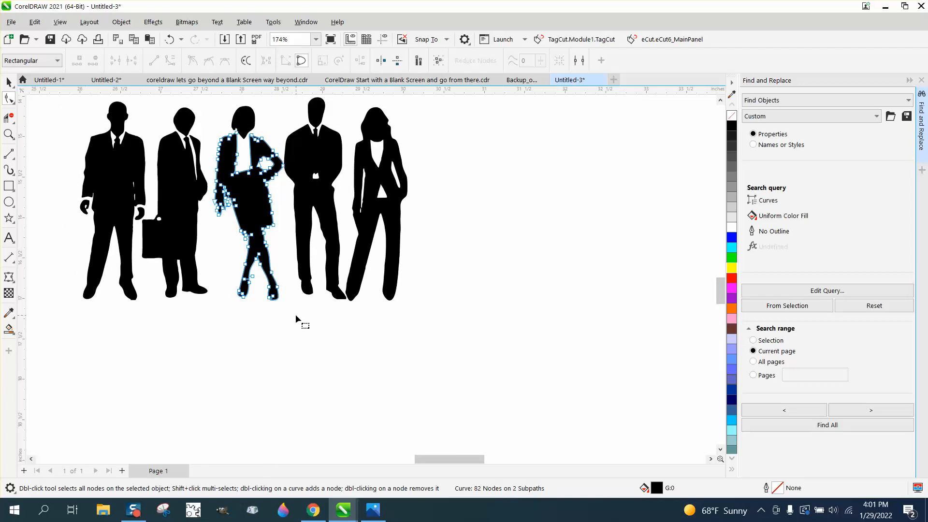
Round the flat bottom of the first man's shoe nearest the briefcase by deleting its corner nodes.
left_click(9, 134)
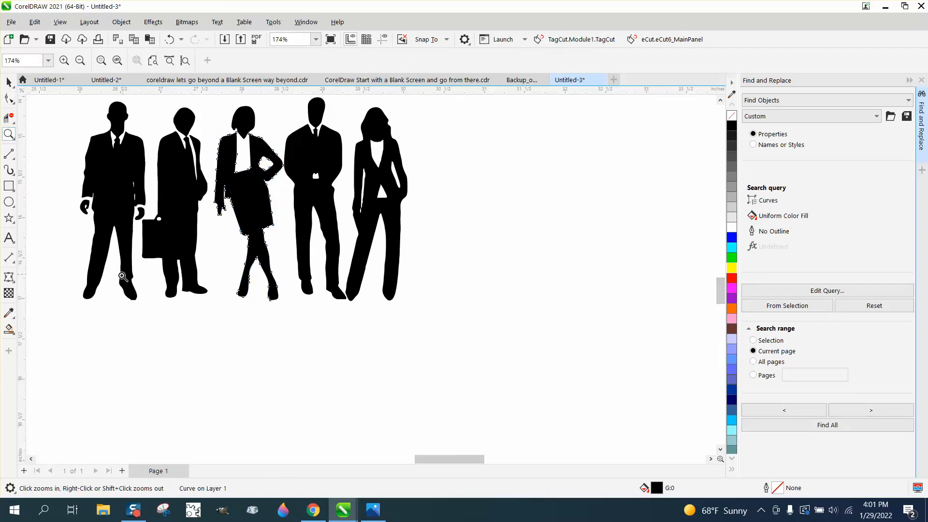
left_click_drag(120, 285, 188, 316)
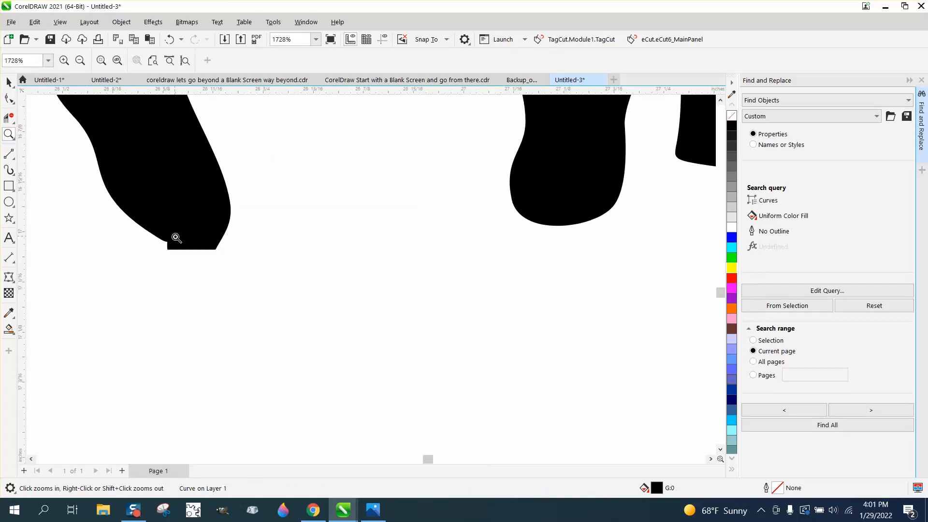
left_click(9, 98)
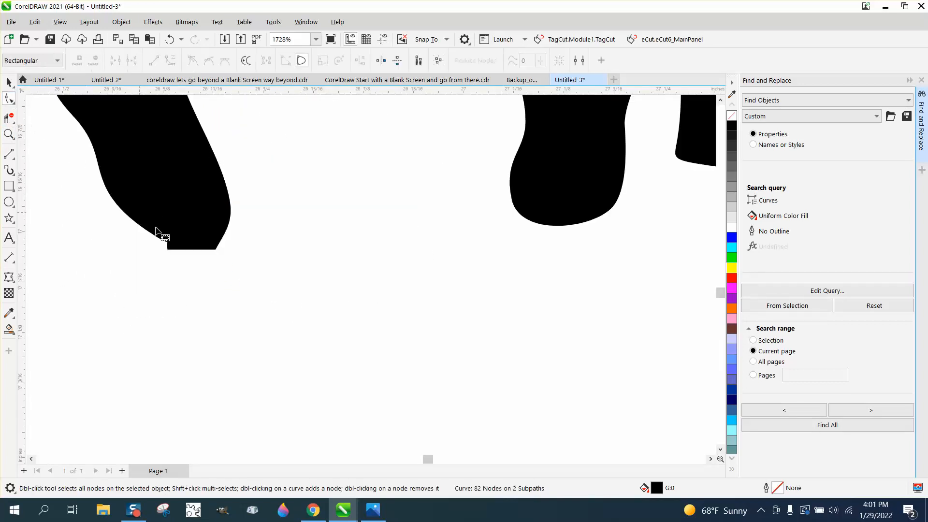
left_click(182, 251)
left_click_drag(264, 265, 265, 263)
key("Delete")
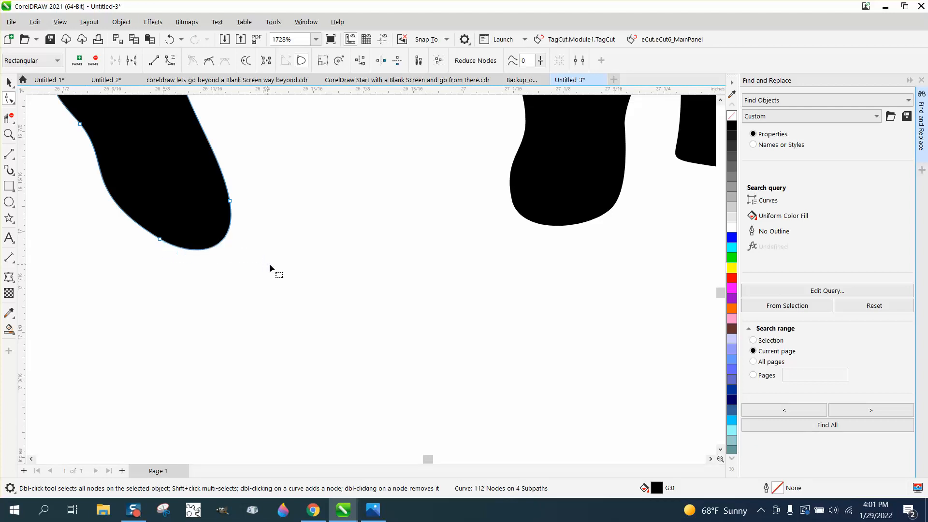
scroll(248, 250, "down", 8)
scroll(230, 254, "down", 4)
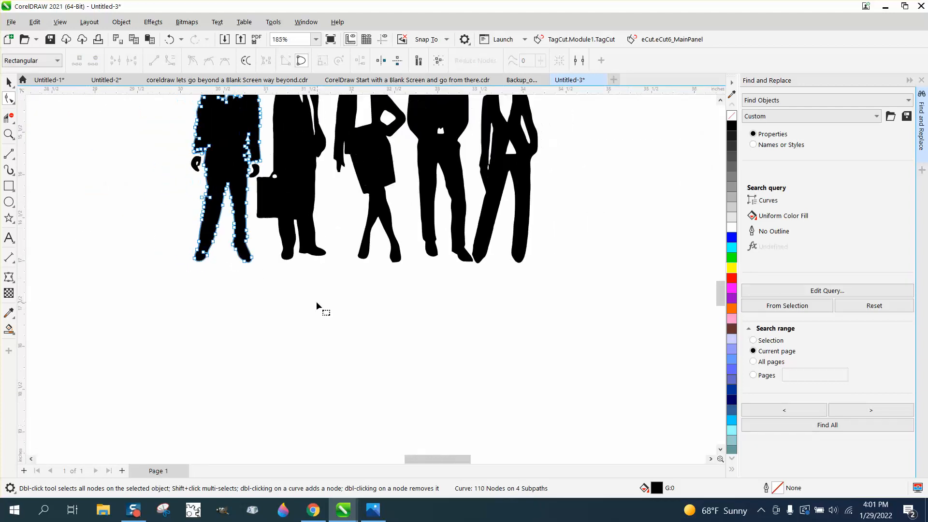
Try to select all five silhouettes together with the Pick tool.
key("space")
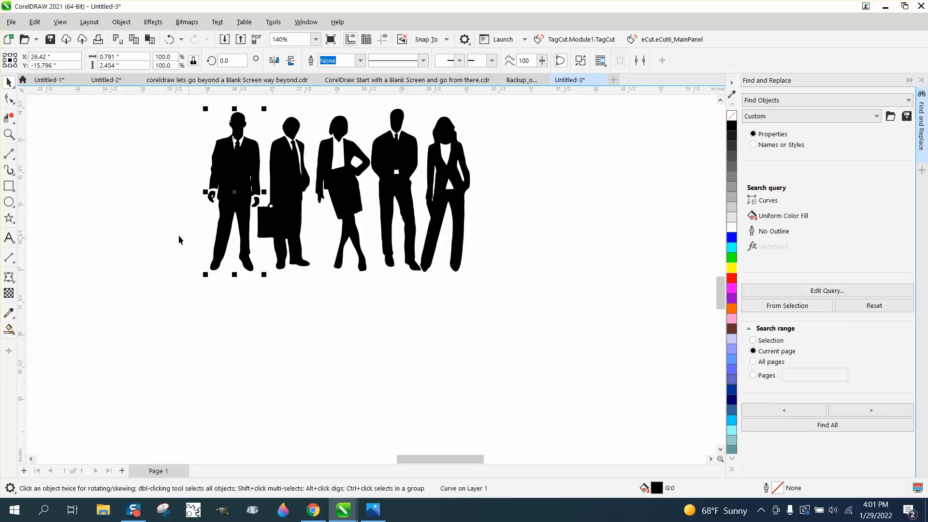
left_click_drag(156, 89, 555, 314)
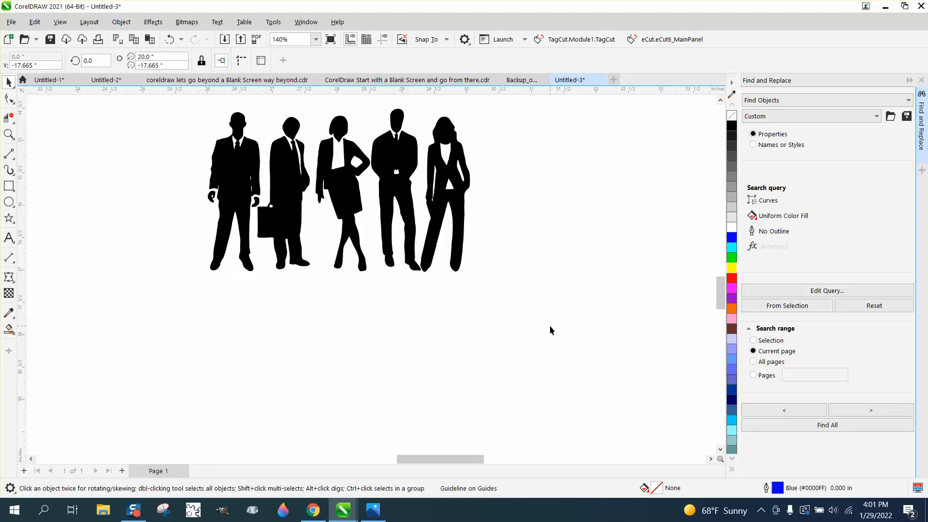